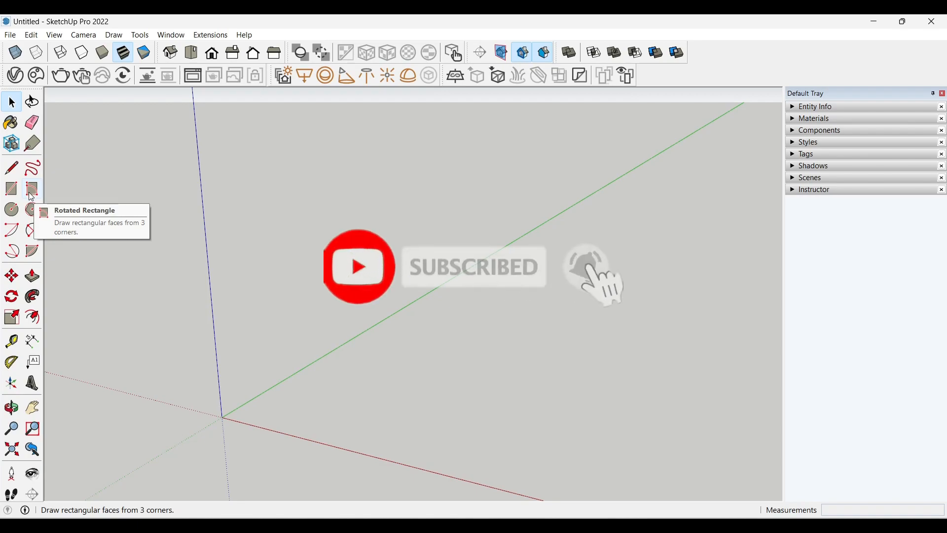
left_click(12, 189)
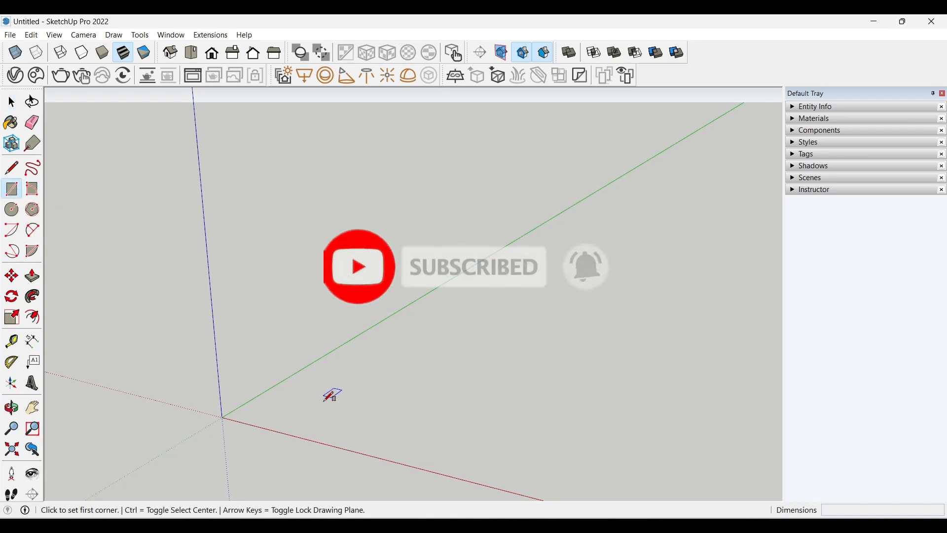
left_click(306, 413)
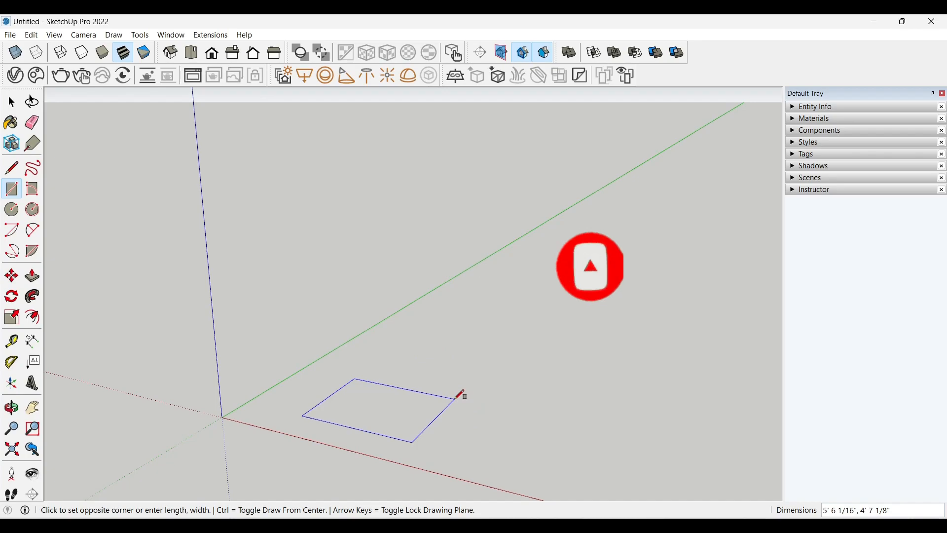
key("Up")
key("Left")
key("Right")
key("Up")
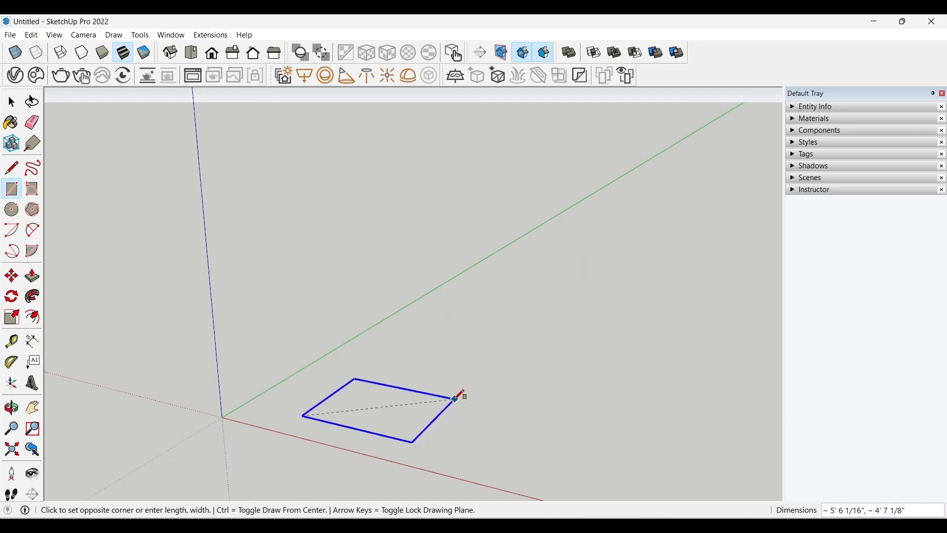
key("Left")
key("Down")
key("Up")
key("Right")
key("Left")
key("Up")
key("Right")
key("Left")
key("Up")
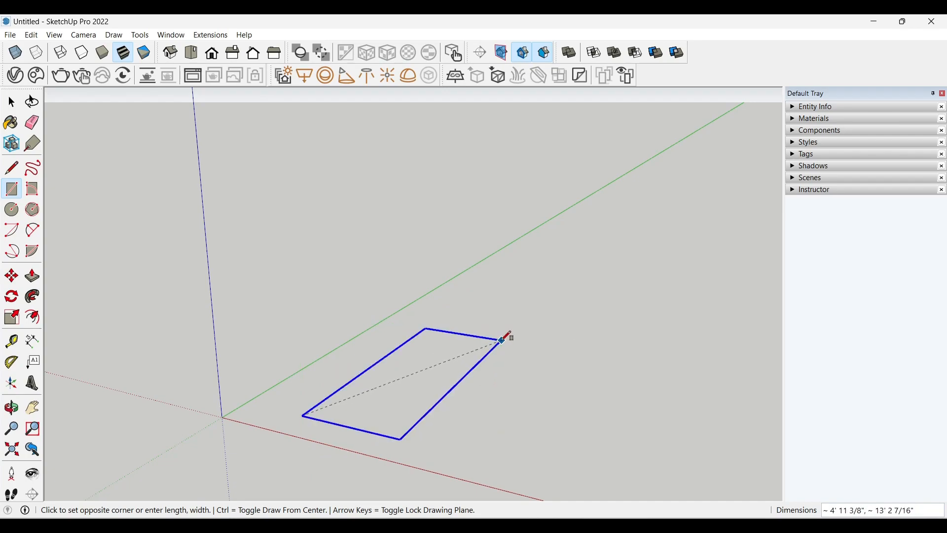
key("Right")
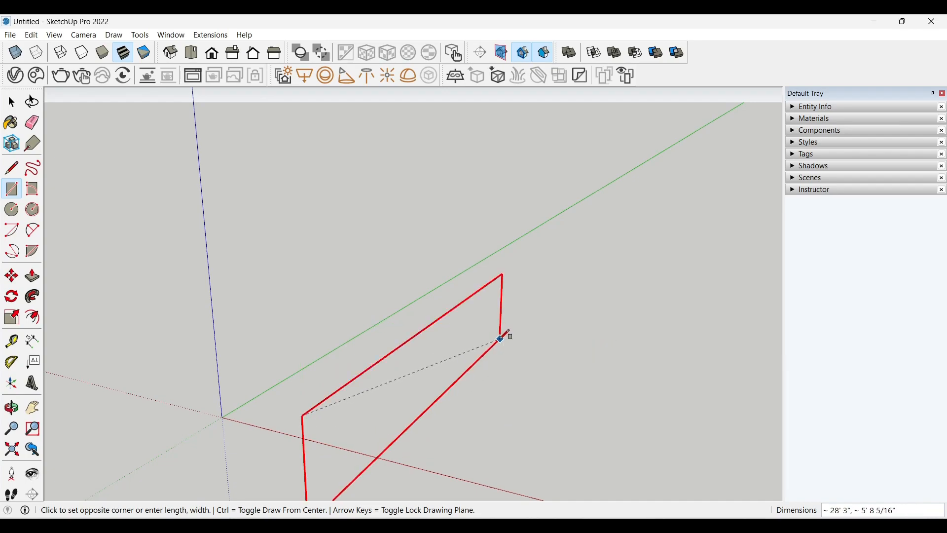
key("Left")
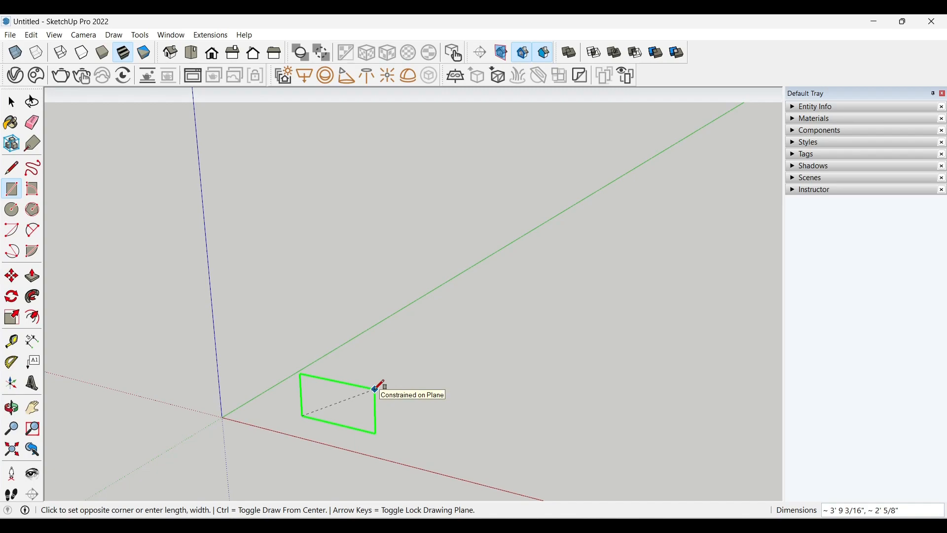
key("Escape")
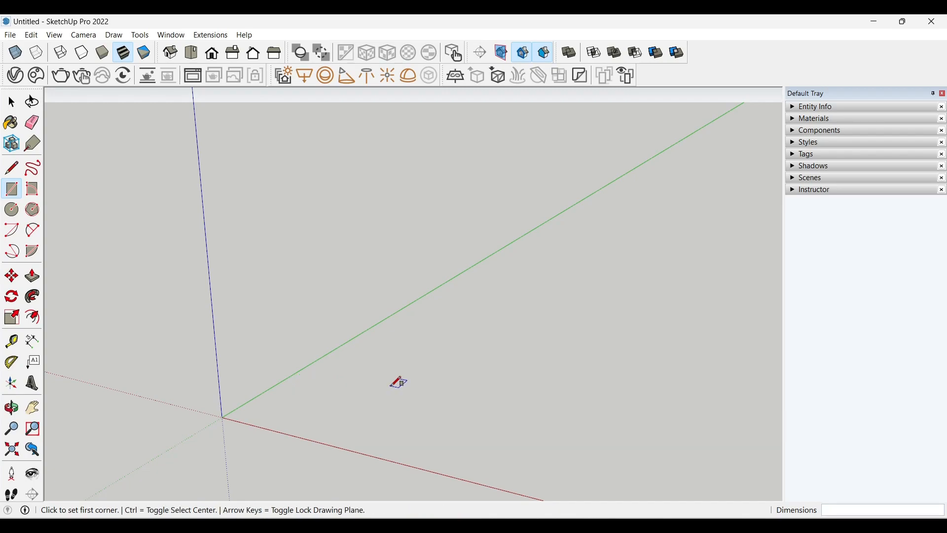
- Draw a rotated rectangle near the origin with a 6' first edge along the red axis, 10' width and 35-degree angle
left_click(33, 194)
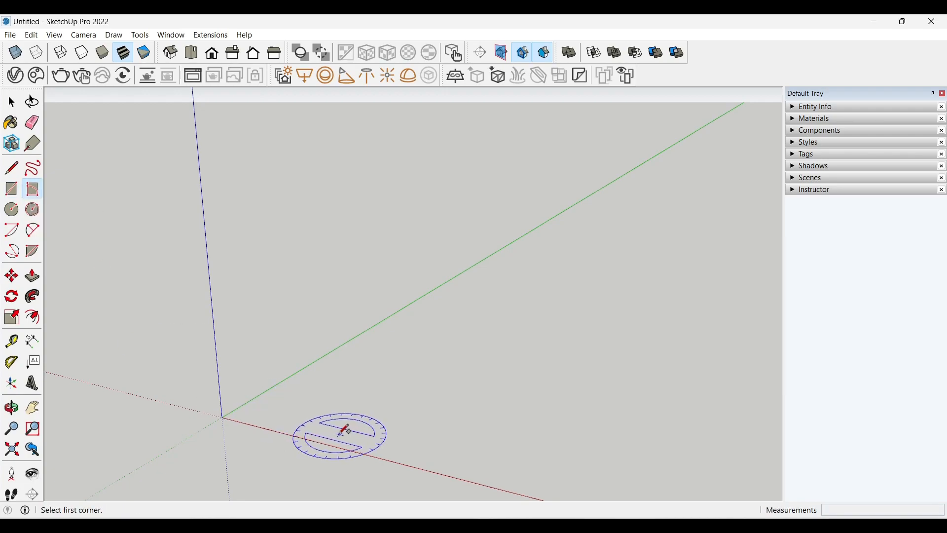
left_click(312, 401)
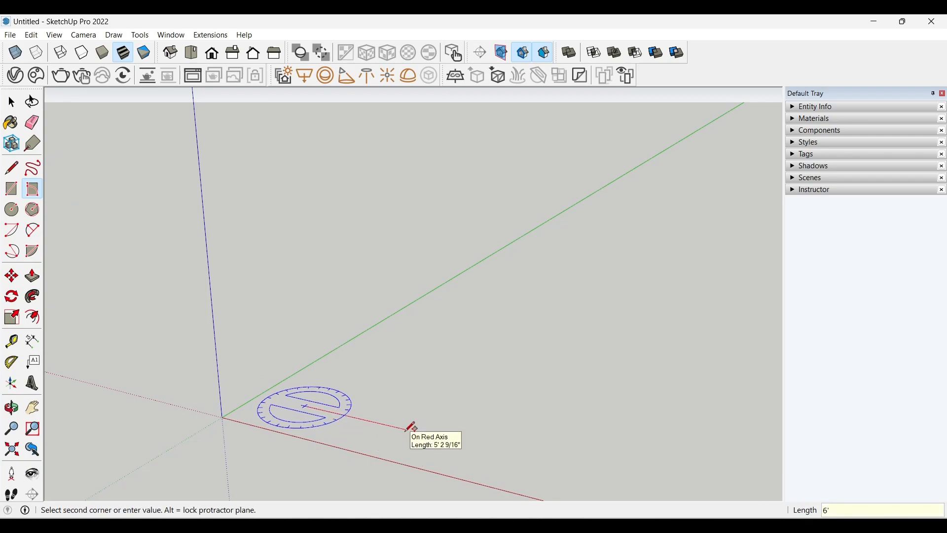
type("6'")
key("Return")
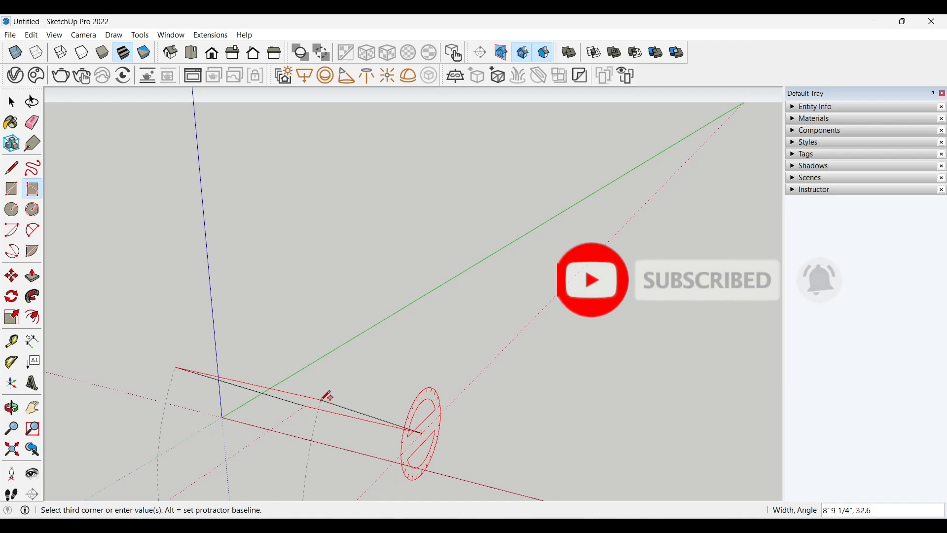
type("',35")
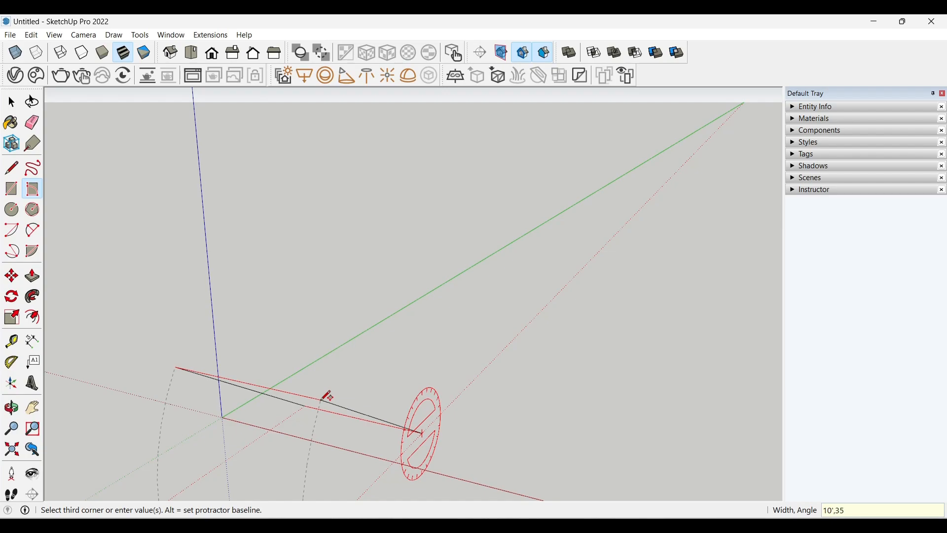
key("Return")
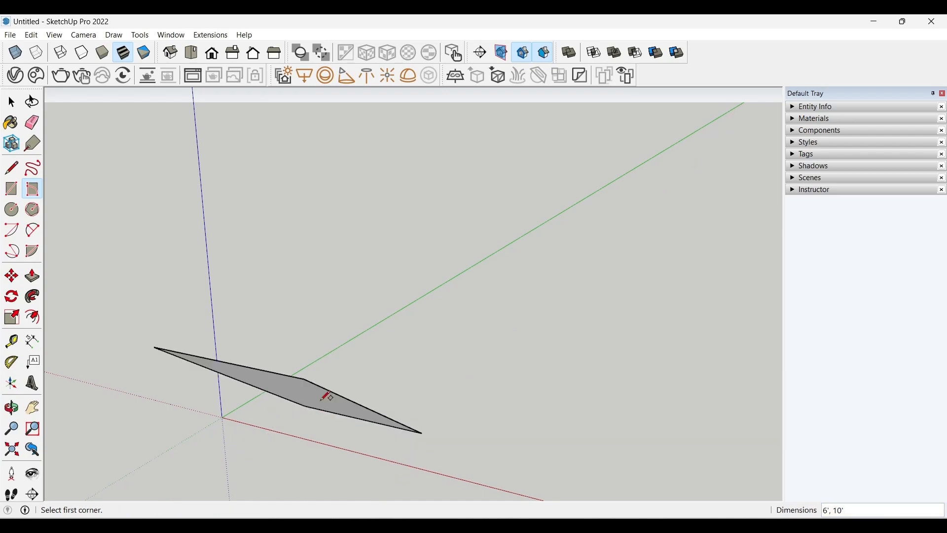
middle_click_drag(363, 387, 281, 406)
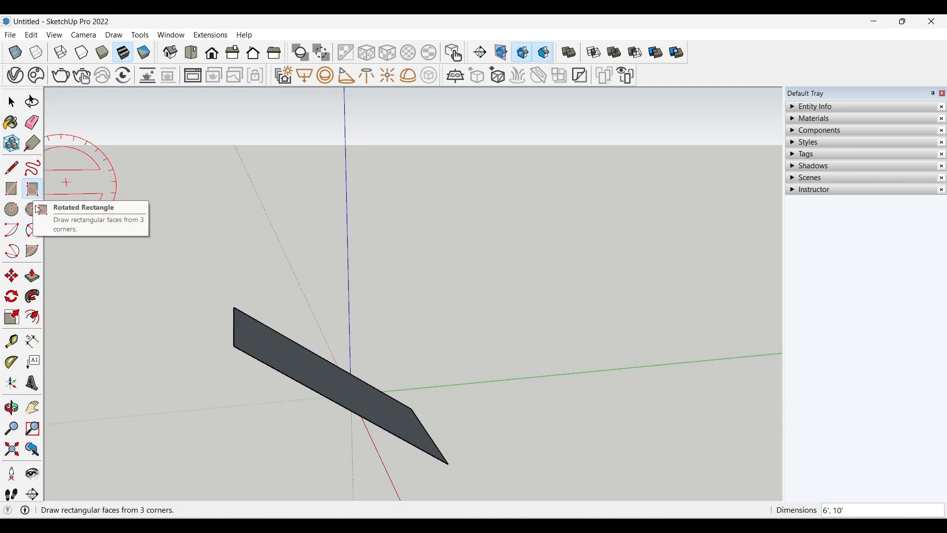
- Push/Pull the tilted rectangle's face to turn it into a solid slab
left_click(32, 276)
left_click(319, 380)
left_click(499, 211)
middle_click_drag(342, 289, 474, 245)
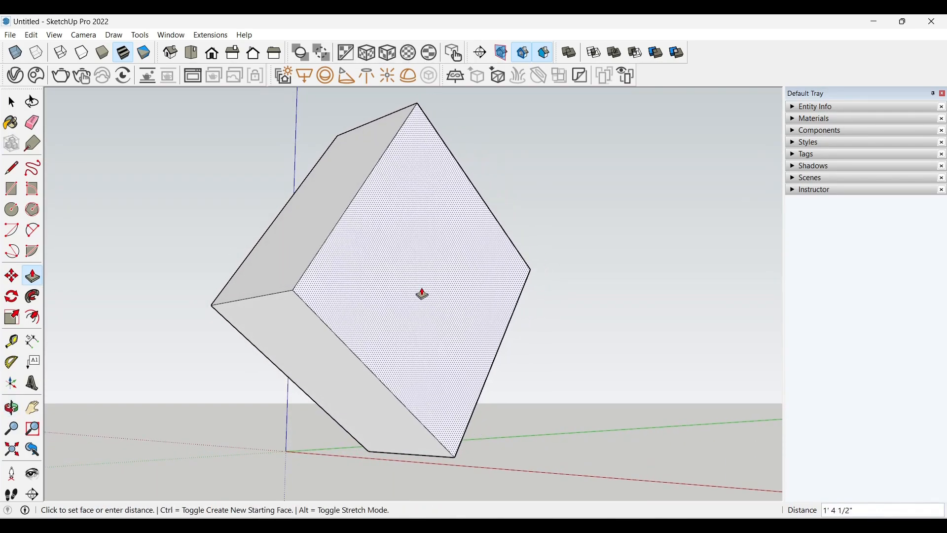
left_click(360, 293)
middle_click_drag(361, 293, 338, 309)
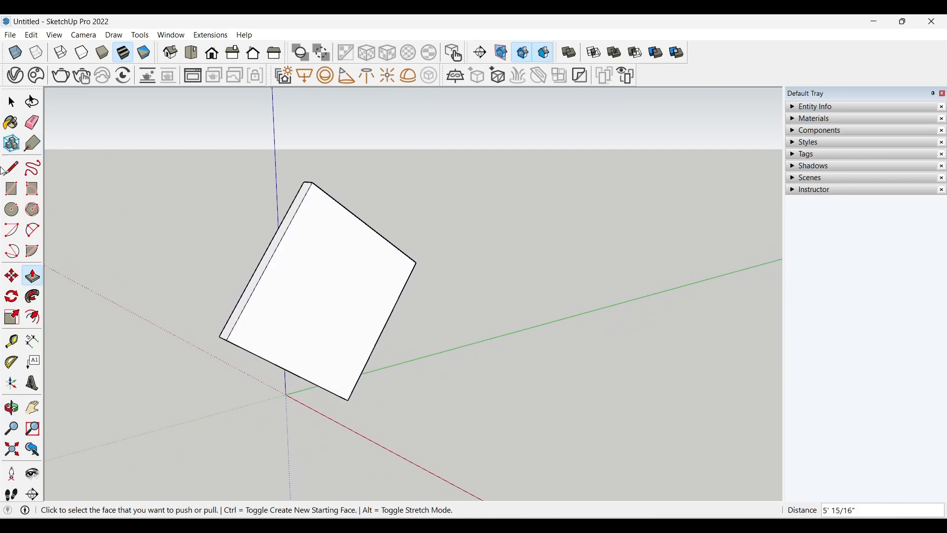
- Draw a horizontal circle with a 6' radius on the ground beside the slab
left_click(12, 210)
middle_click_drag(285, 377, 423, 452)
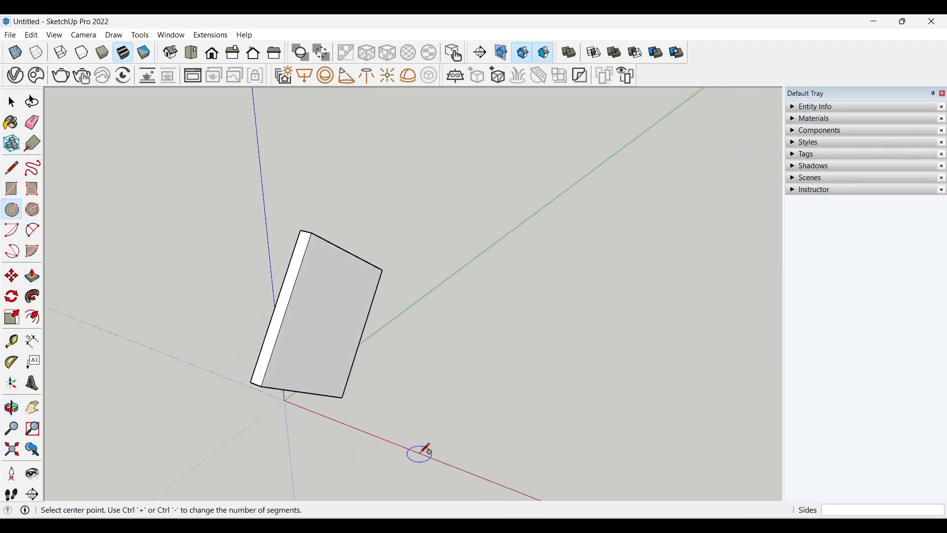
left_click(431, 423)
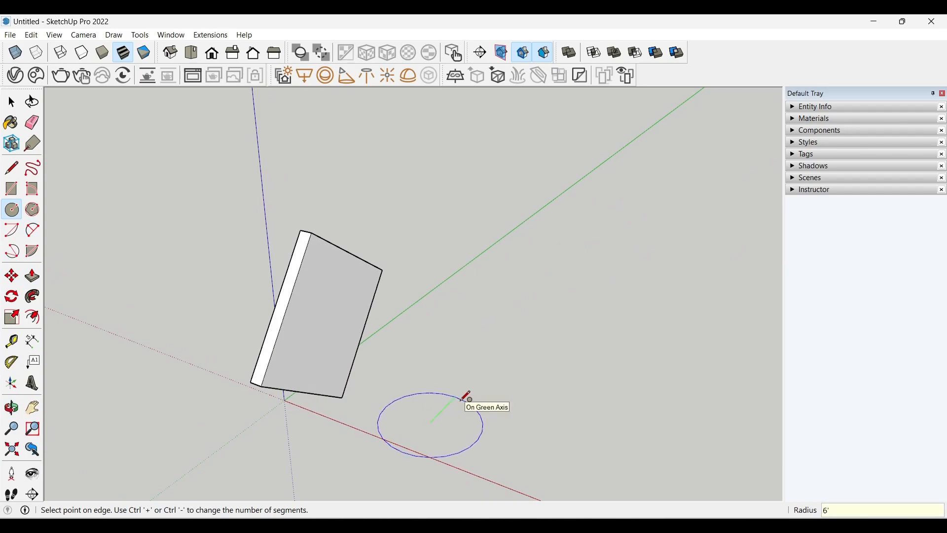
left_click(467, 396)
- Push/Pull the circle upward about 1' 5 1/2" to form a disc
left_click(43, 281)
left_click(376, 453)
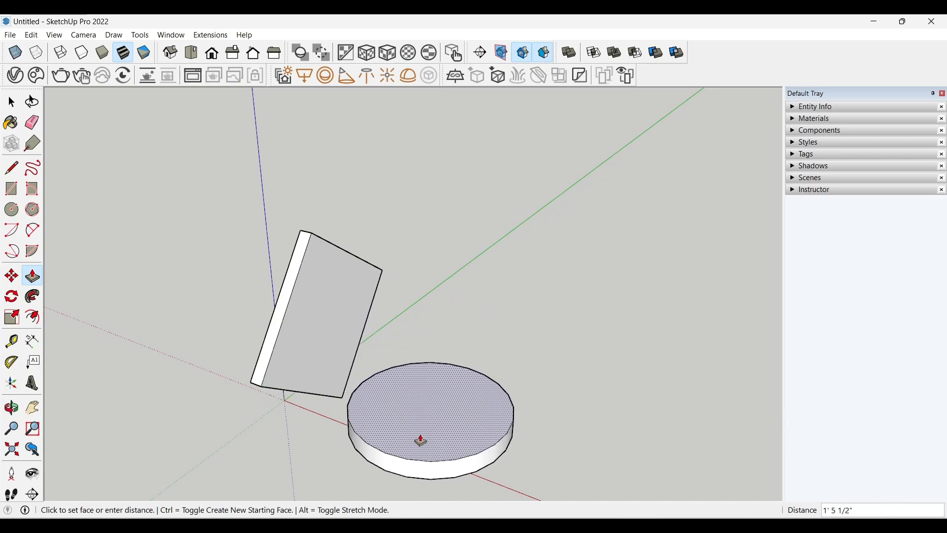
left_click(421, 440)
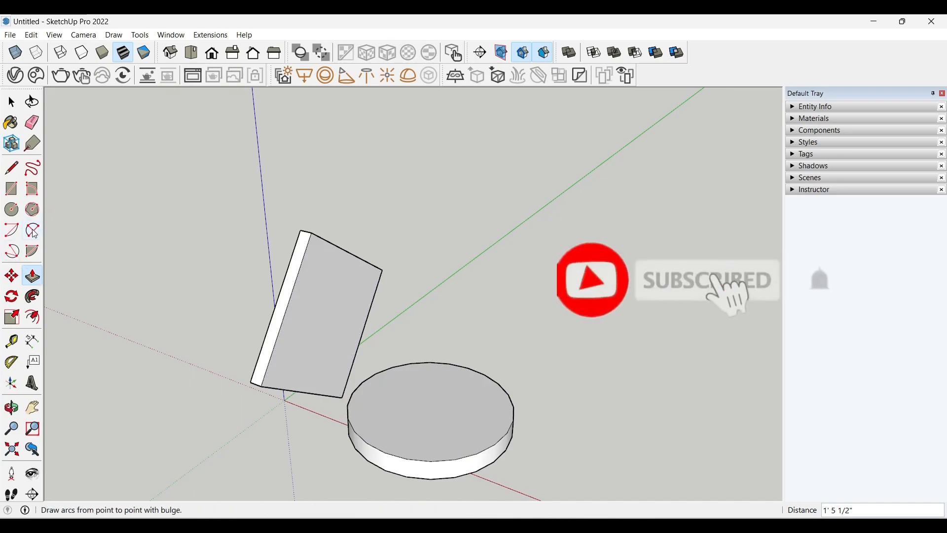
- Draw a center-based arc on the ground behind the disc, starting along the red axis and sweeping toward the green axis
left_click(11, 230)
scroll(170, 307, "down", 1)
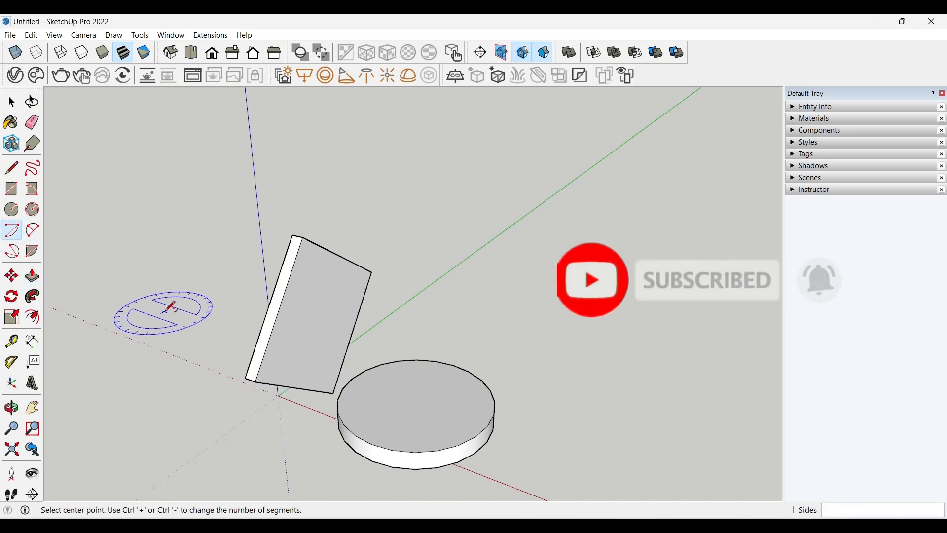
scroll(170, 307, "down", 1)
middle_click_drag(158, 339, 416, 412)
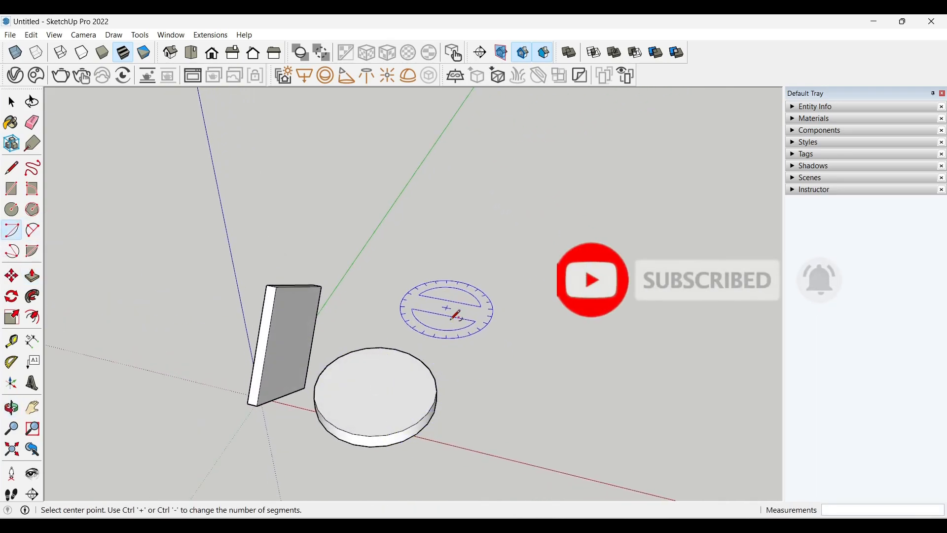
left_click(378, 304)
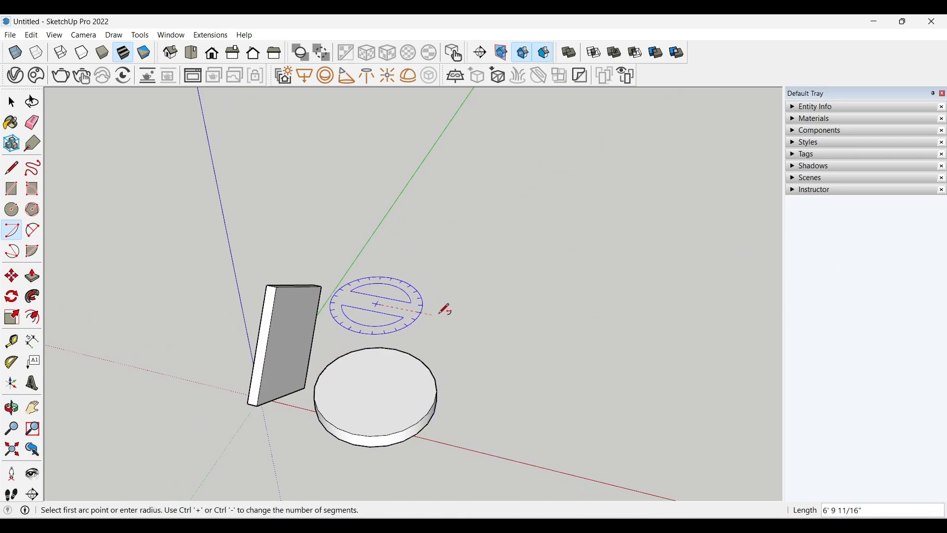
left_click(490, 326)
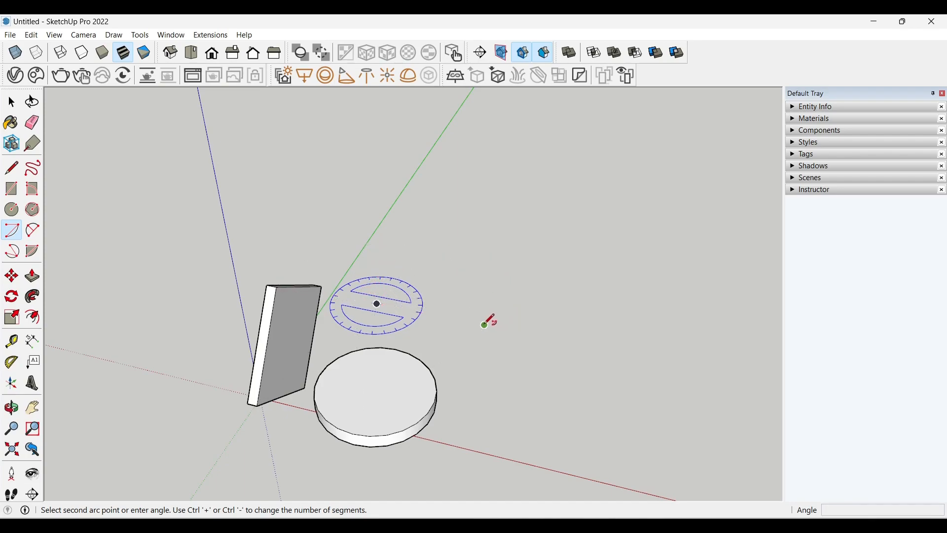
left_click(369, 244)
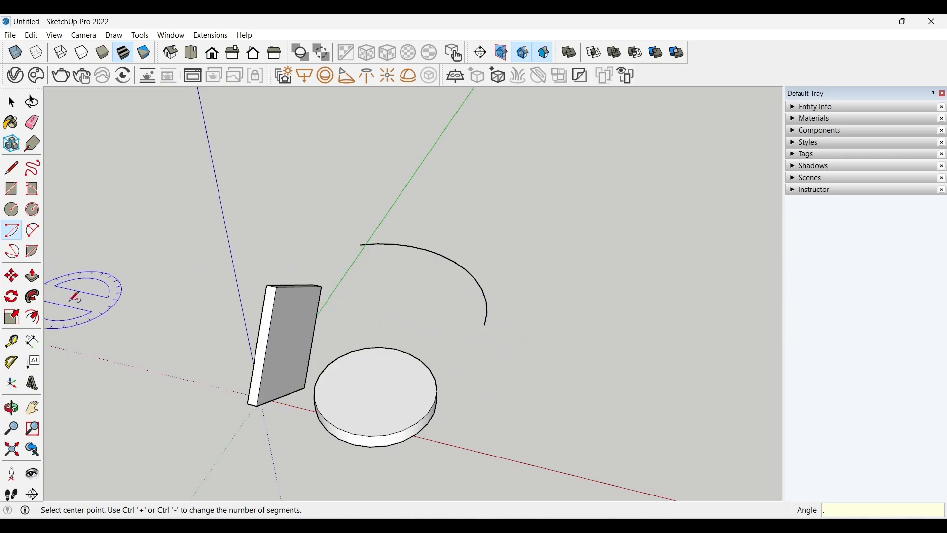
- Draw a 2 Point Arc on the ground beside the disc, bulging away from the red axis
left_click(33, 231)
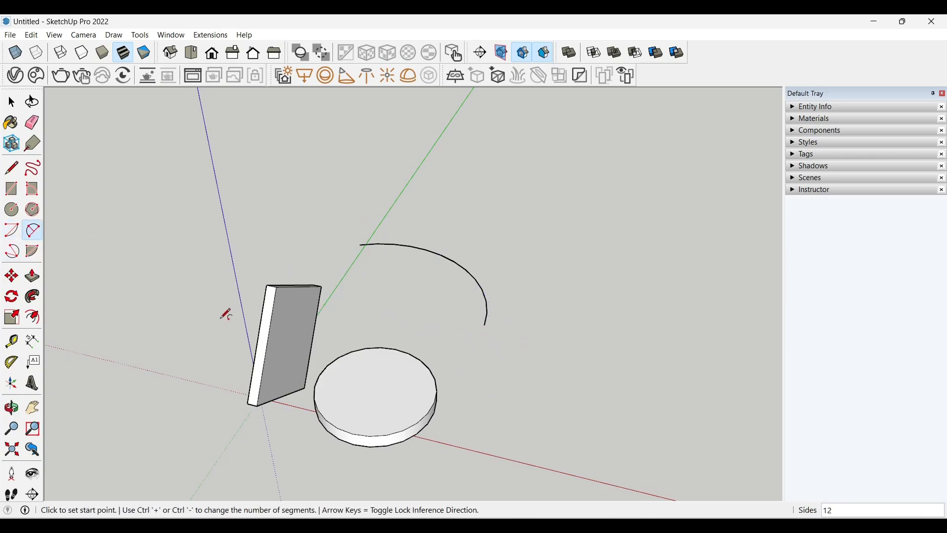
left_click(468, 421)
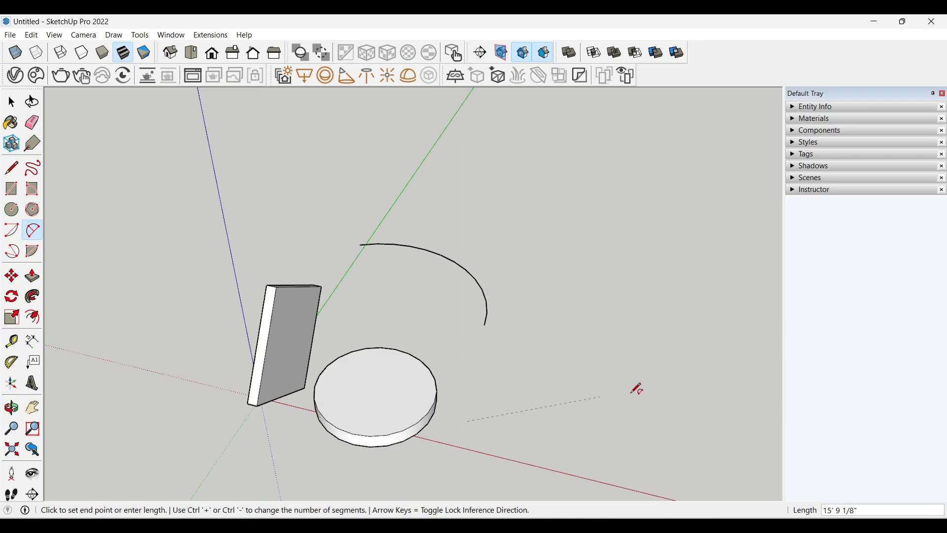
left_click(625, 427)
left_click(557, 373)
middle_click_drag(570, 373, 478, 364)
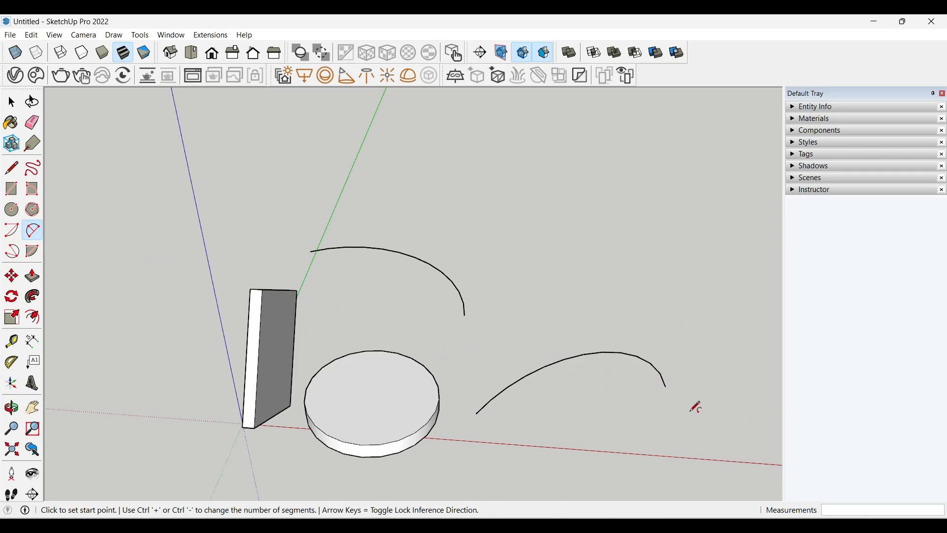
- Draw a second, flatter 2 Point Arc on the ground just behind the first one
middle_click_drag(519, 292, 455, 335)
left_click(464, 332)
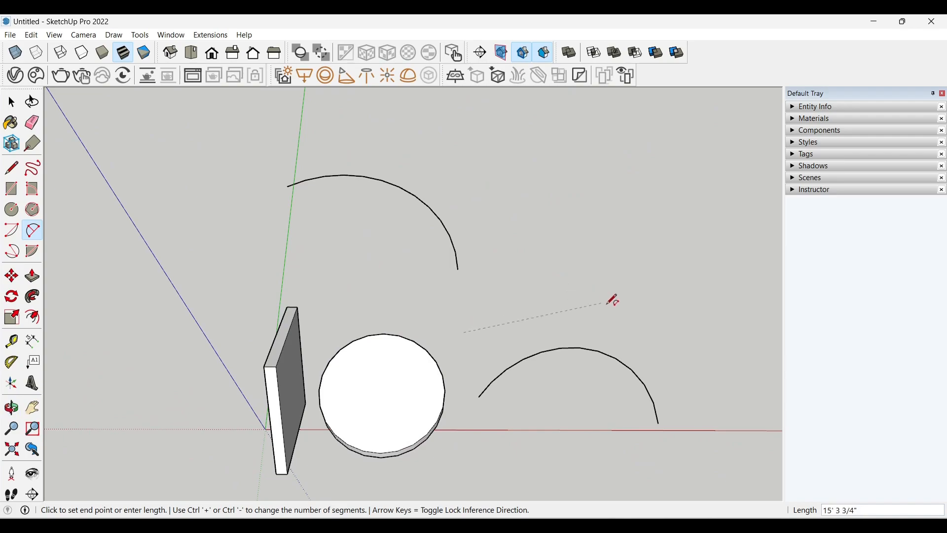
left_click(623, 333)
left_click(542, 299)
mouse_move(621, 328)
middle_mouse_down()
mouse_move(296, 158)
mouse_move(312, 146)
mouse_move(500, 329)
mouse_move(493, 326)
middle_mouse_up()
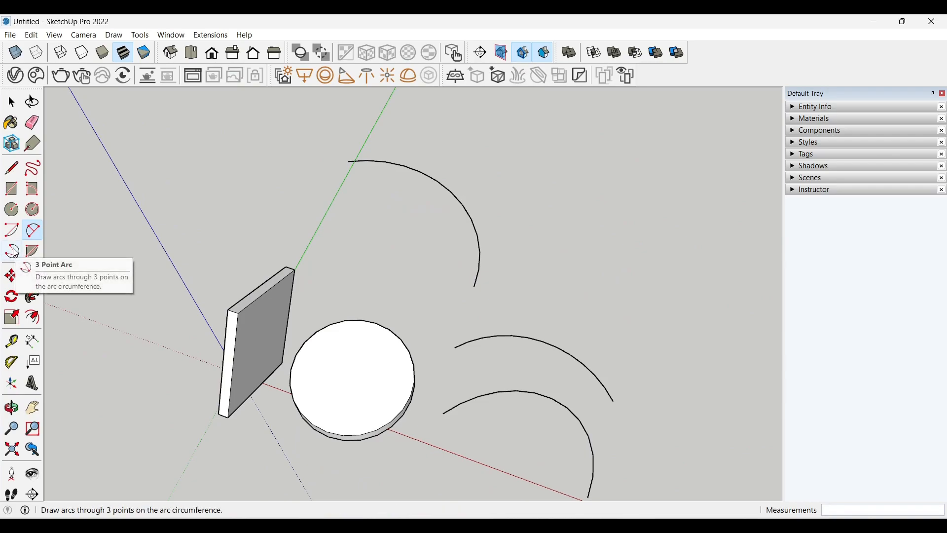
- Draw a 3 Point Arc on the ground between the disc and the large center-based arc
left_click(14, 252)
middle_click_drag(451, 357, 444, 332)
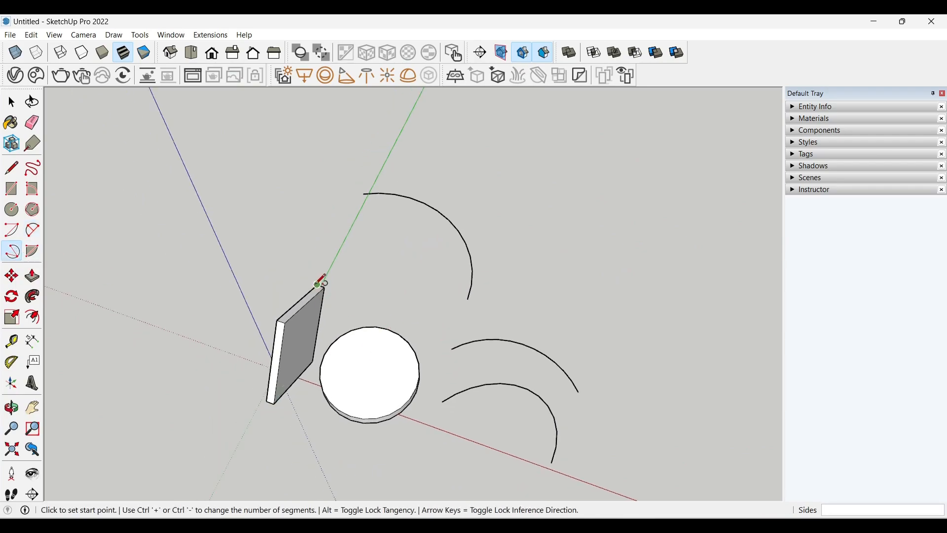
left_click(353, 304)
left_click(387, 271)
left_click(439, 306)
middle_click_drag(393, 289, 458, 301)
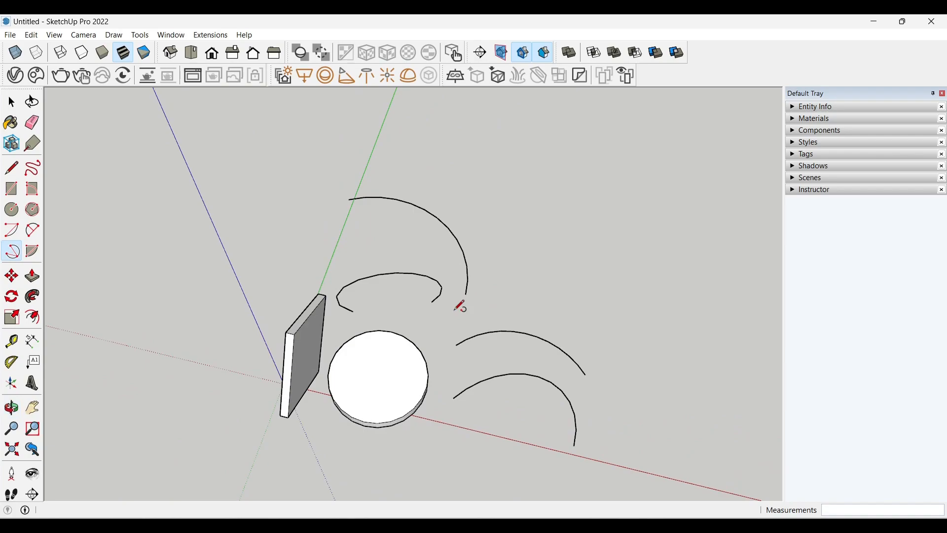
- Draw a pie on the ground beyond the arcs, with a radius of about 16' 10" and an angle of about 123 degrees
left_click(36, 255)
scroll(219, 284, "down", 1)
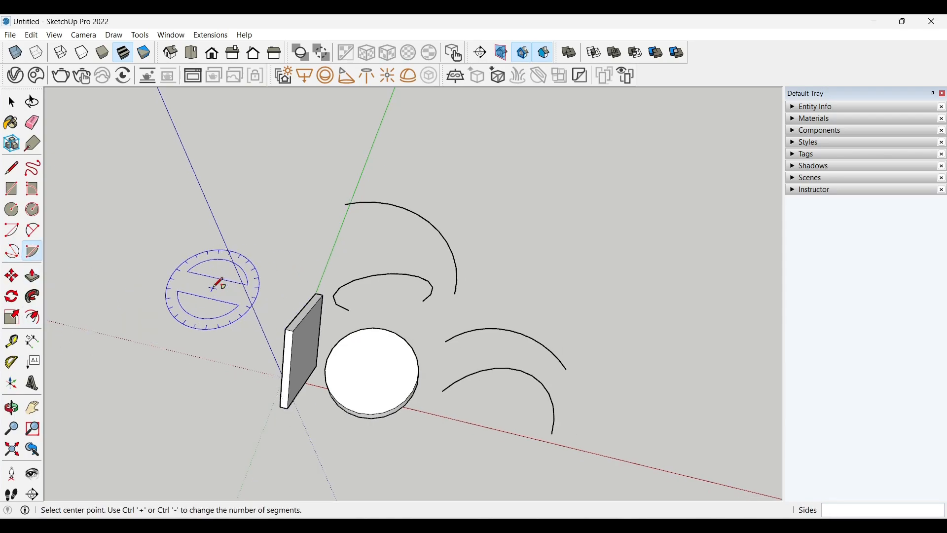
scroll(254, 292, "down", 3)
middle_click_drag(259, 321, 397, 309)
scroll(413, 382, "up", 3)
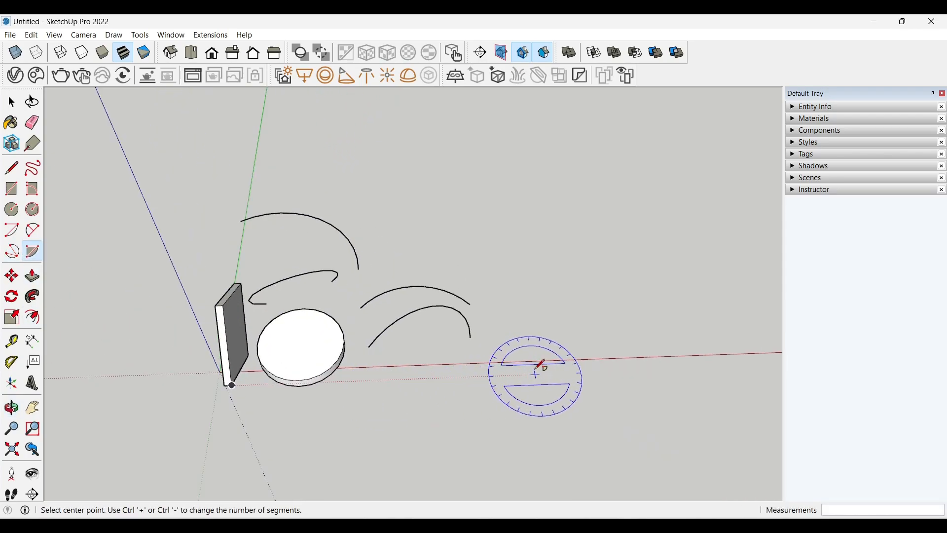
left_click(532, 335)
scroll(632, 339, "up", 1)
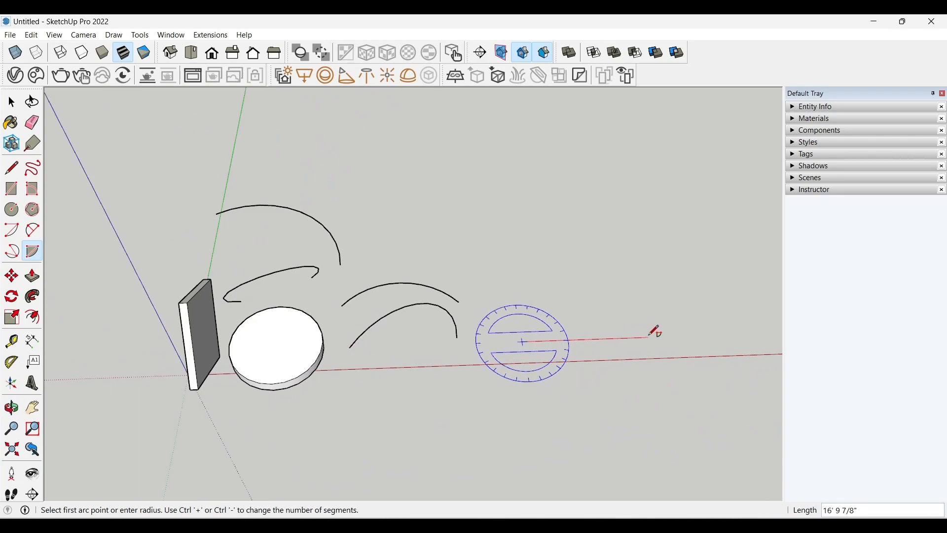
left_click(649, 337)
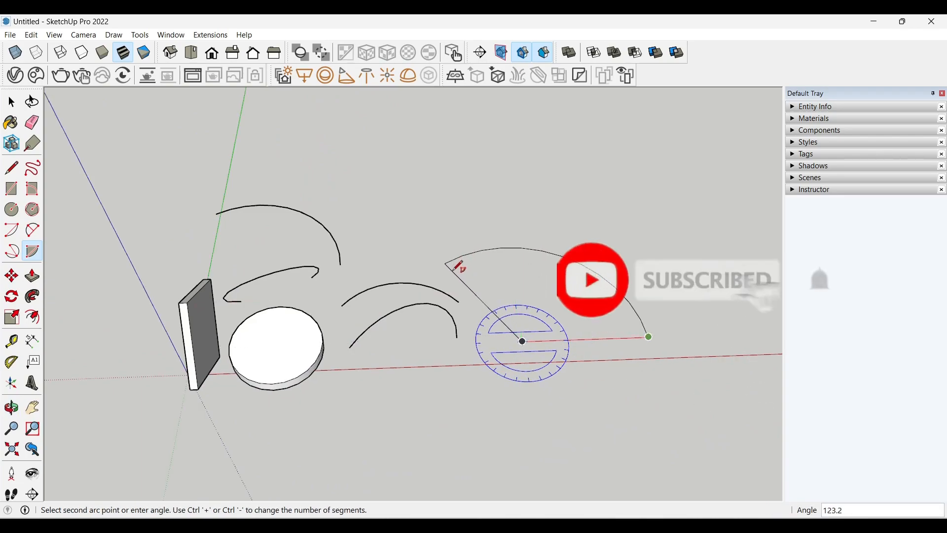
left_click(457, 266)
- Extrude the pie face upward by about 10' 3"
key("o")
left_click_drag(458, 266, 449, 218)
middle_click_drag(449, 218, 465, 295)
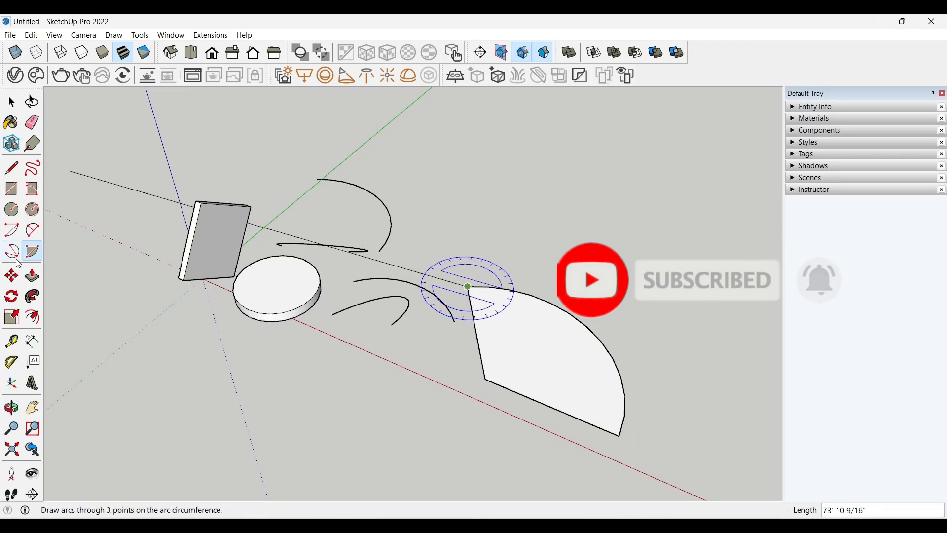
left_click(32, 275)
left_click(543, 363)
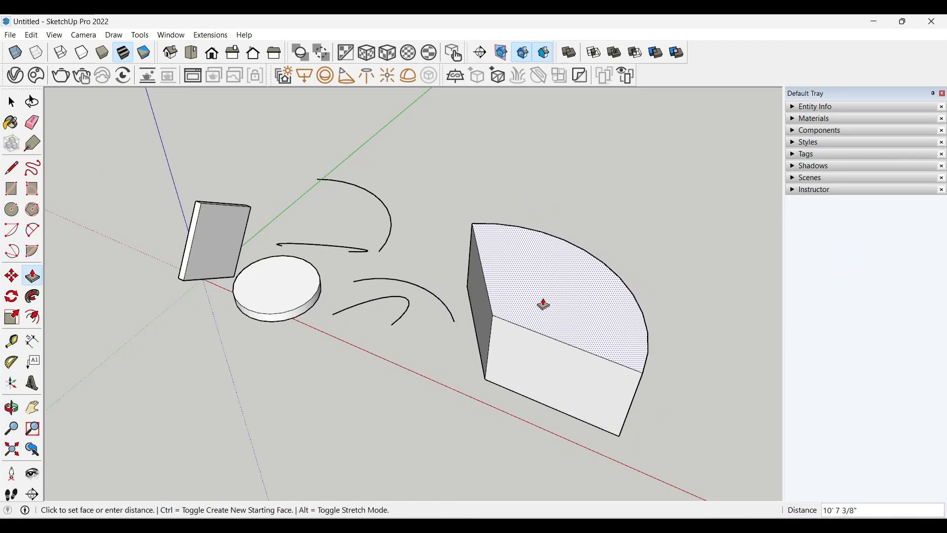
left_click(556, 313)
- Close the flatter 2 Point Arc, nearest the pie solid, with a straight line between its endpoints
middle_click_drag(393, 271, 407, 297)
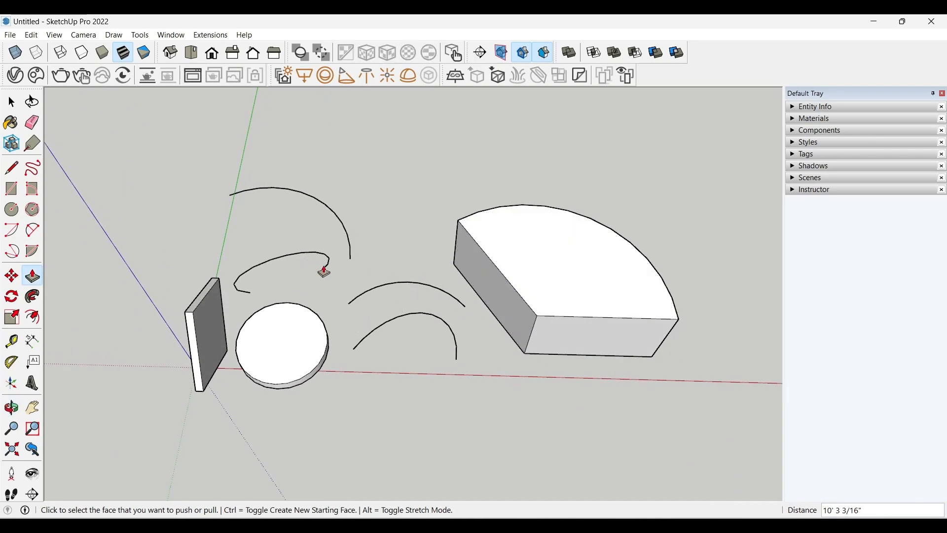
left_click(11, 168)
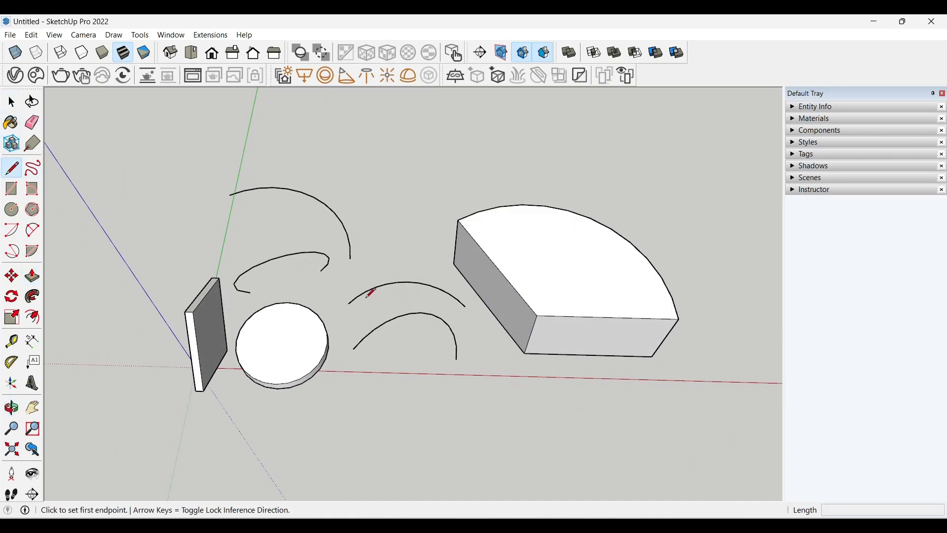
left_click(348, 302)
left_click(466, 306)
- Extrude the closed flatter arc's face upward to the same height as the pie solid, about 10' 3"
mouse_move(388, 372)
middle_mouse_down()
mouse_move(331, 311)
mouse_move(464, 320)
middle_mouse_up()
left_click(32, 276)
left_click(427, 296)
left_click(514, 311)
- Close the 3 Point Arc and the large center-based arc with straight lines joining their endpoints
middle_click_drag(258, 270, 407, 262)
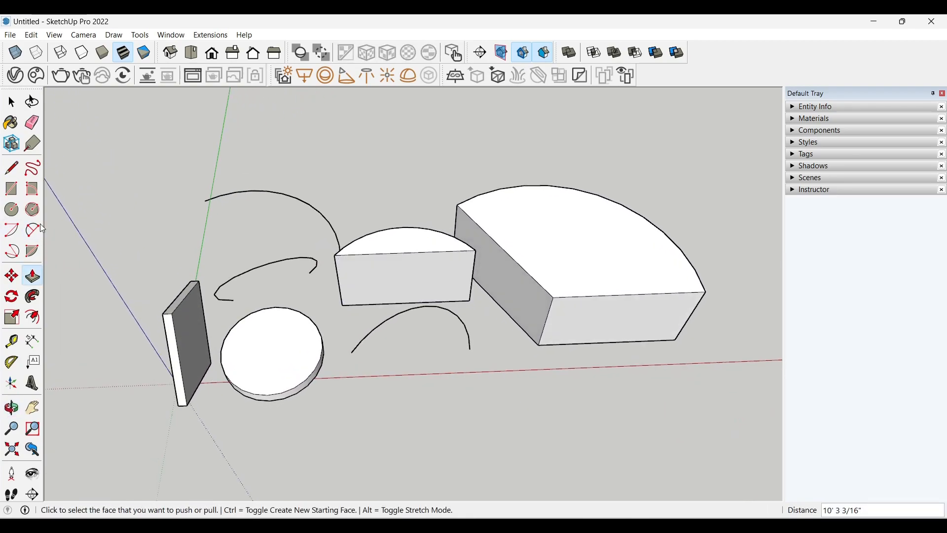
left_click(12, 168)
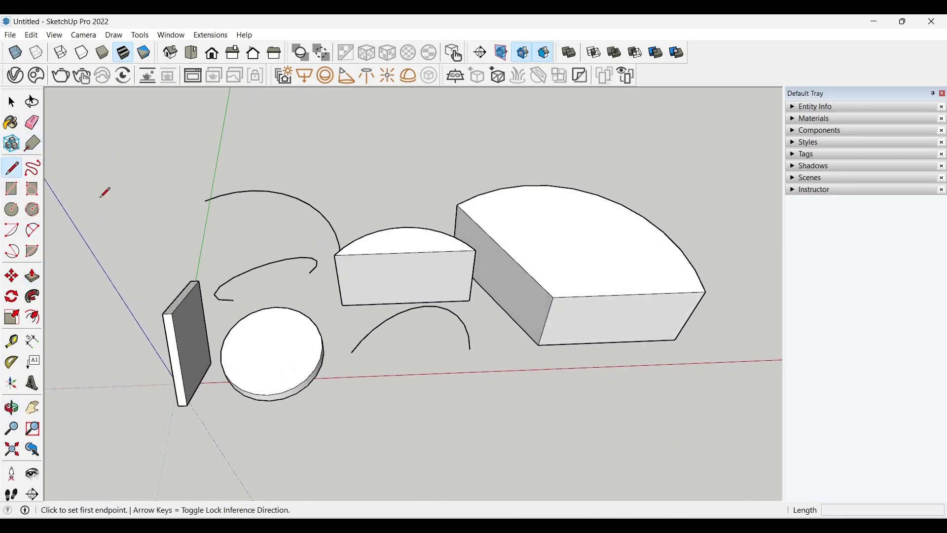
left_click(235, 299)
left_click(311, 272)
middle_click_drag(111, 249, 359, 327)
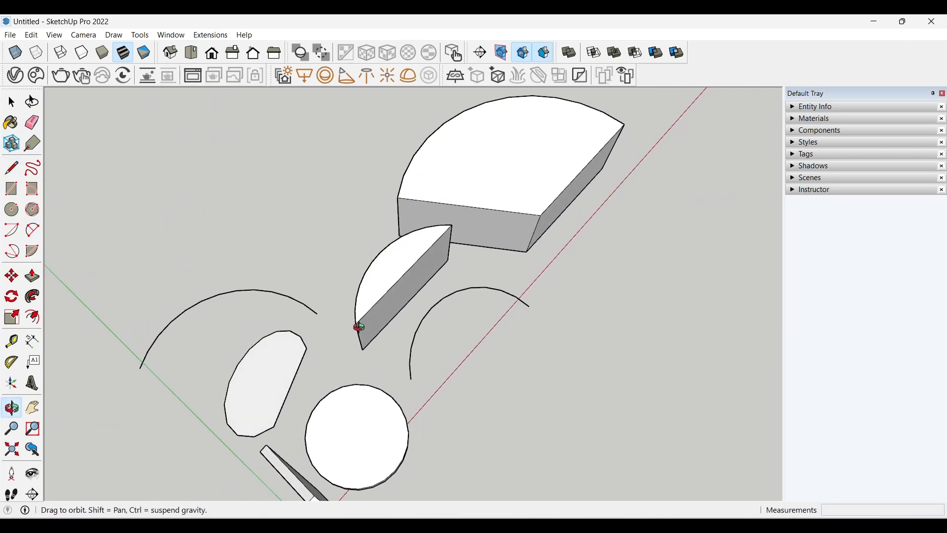
left_click(318, 314)
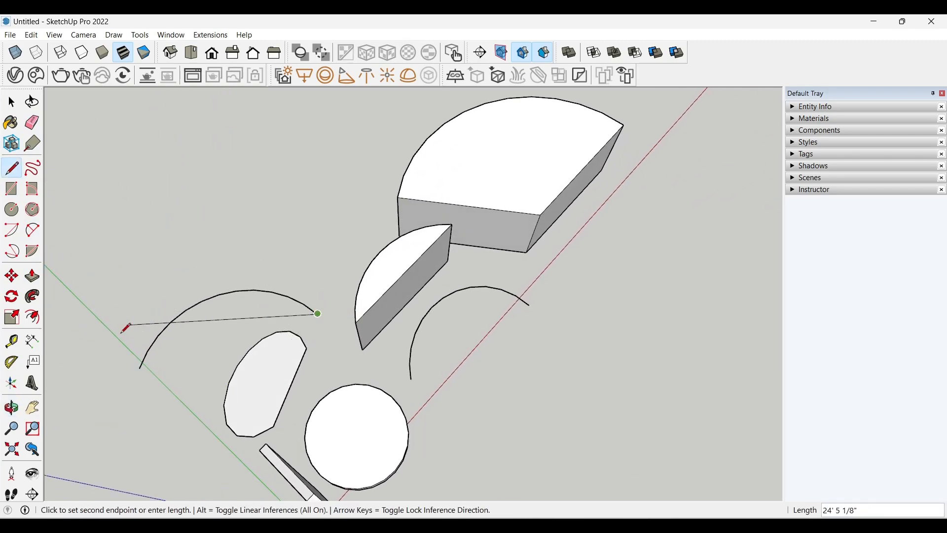
left_click(140, 368)
- Try to close the remaining 2 Point Arc near the red axis with a line, and undo that line
left_click(412, 378)
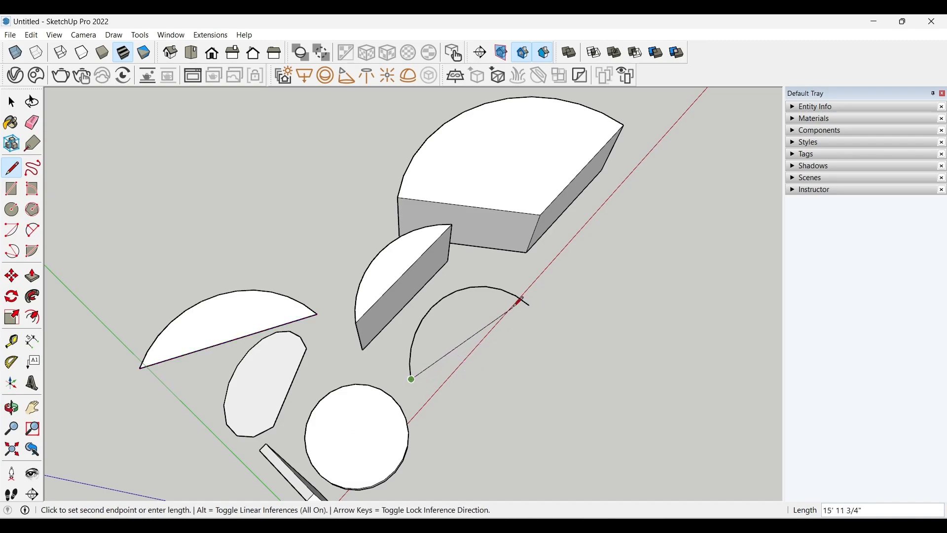
left_click(528, 309)
scroll(530, 302, "up", 1)
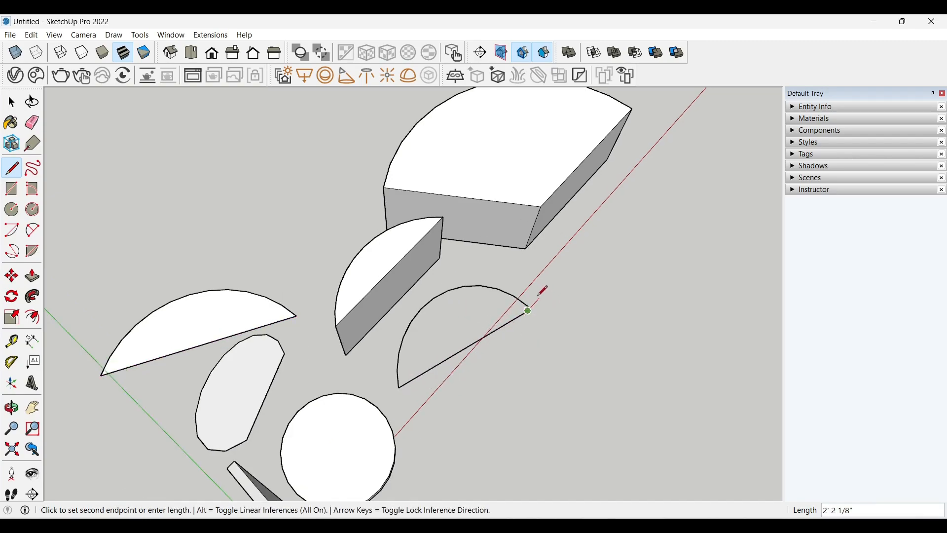
key("ctrl+z")
- Close the 2 Point Arc near the red axis with a straight line snapped to both of its endpoints
left_click(400, 388)
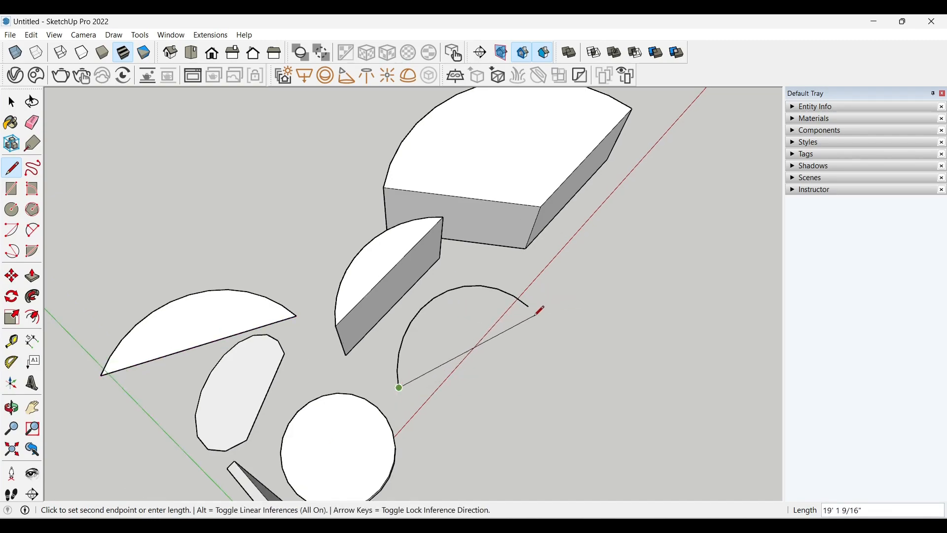
left_click(529, 306)
middle_click_drag(510, 348, 327, 315)
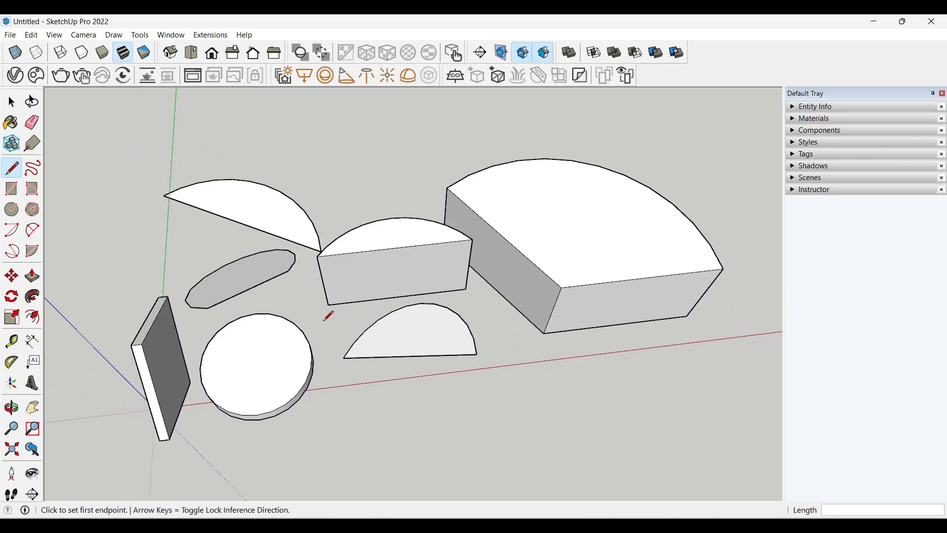
- Extrude the 3 Point Arc's face upward by about 1' 2"
scroll(395, 286, "up", 3)
middle_click_drag(401, 275, 392, 317)
left_click(32, 276)
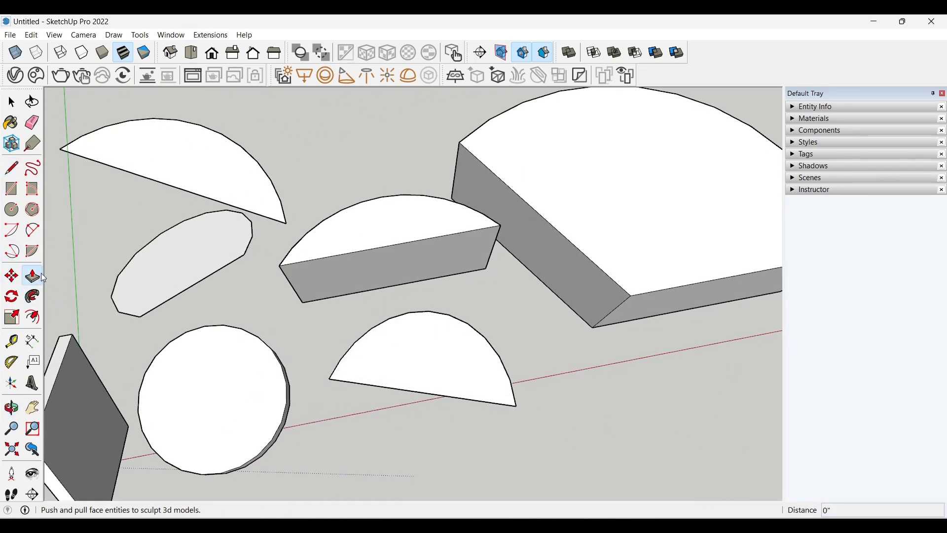
left_click(179, 266)
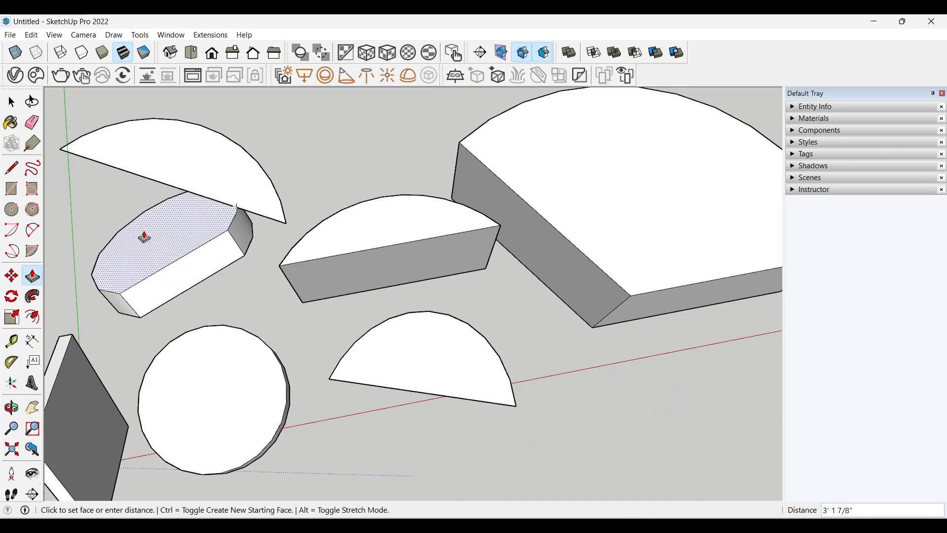
left_click(172, 258)
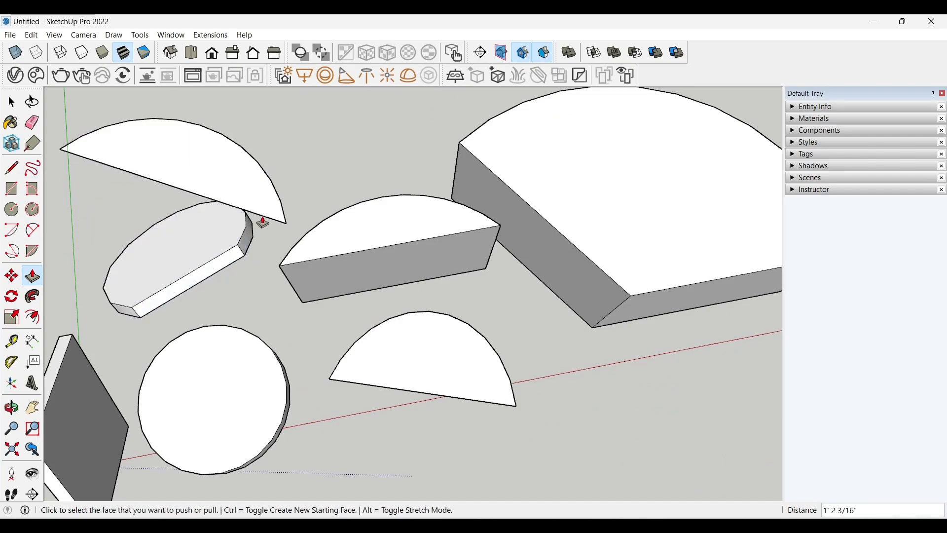
- Extrude the center-based arc's face slightly and the face of the 2 Point Arc near the red axis by about 2' 11"
left_click(249, 199)
left_click(231, 164)
left_click(423, 347)
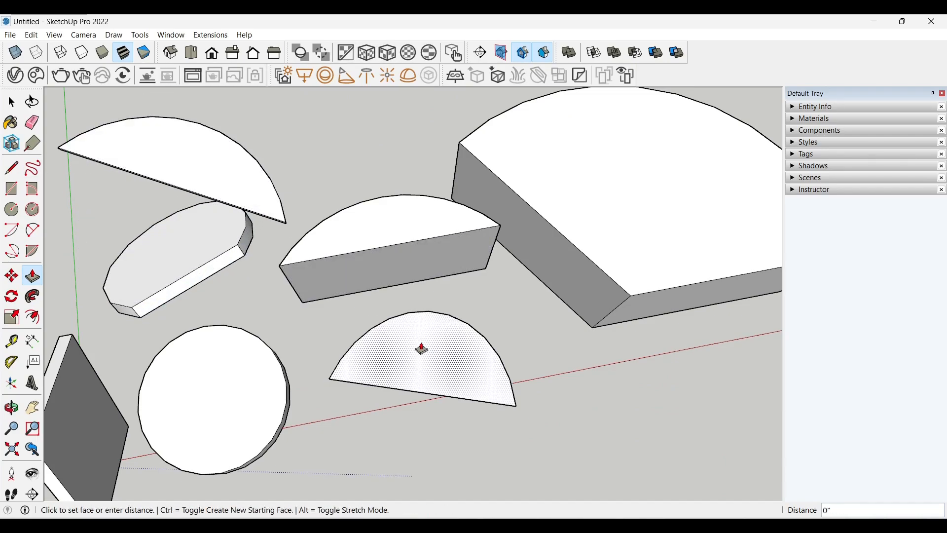
left_click(284, 419)
- Select all the sample shapes in the model and delete them
middle_click_drag(282, 423, 490, 294)
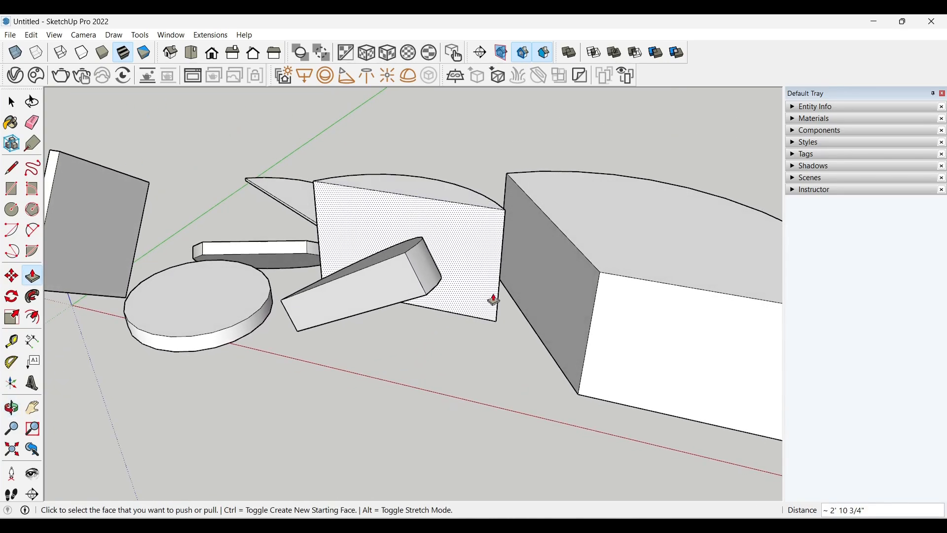
scroll(464, 292, "down", 4)
middle_click_drag(436, 277, 493, 264)
left_click(12, 103)
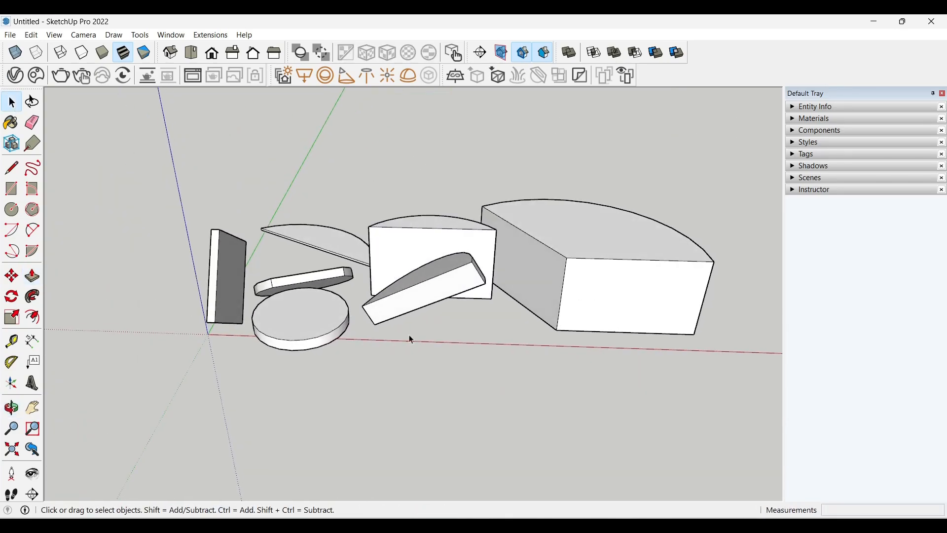
left_click_drag(269, 144, 111, 120)
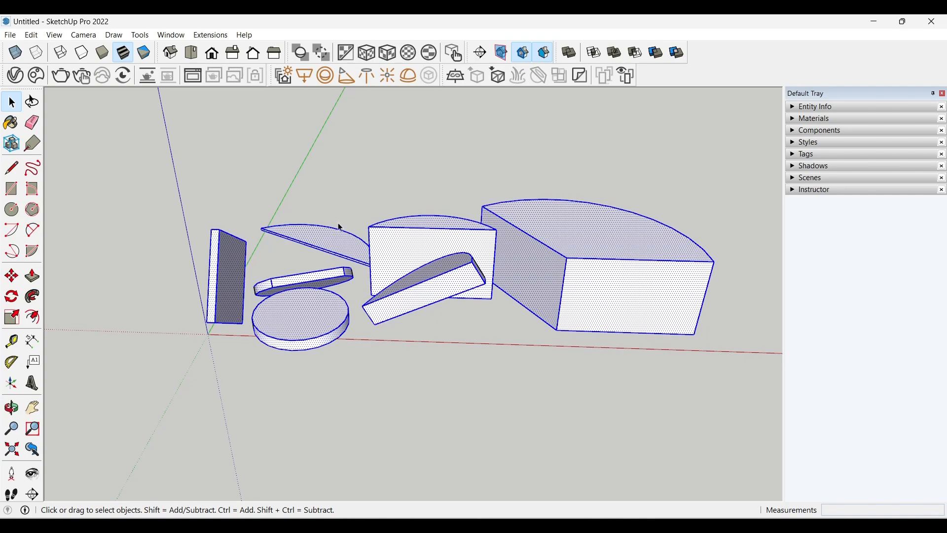
key("Delete")
- Draw a rectangle on the ground between the green and red axes, a little away from the origin
mouse_move(330, 213)
middle_mouse_down()
mouse_move(275, 264)
mouse_move(309, 304)
mouse_move(366, 132)
mouse_move(326, 127)
mouse_move(321, 98)
middle_mouse_up()
scroll(366, 131, "up", 4)
scroll(276, 213, "up", 2)
left_click(12, 189)
scroll(268, 184, "down", 1)
scroll(184, 369, "up", 1)
left_click(217, 381)
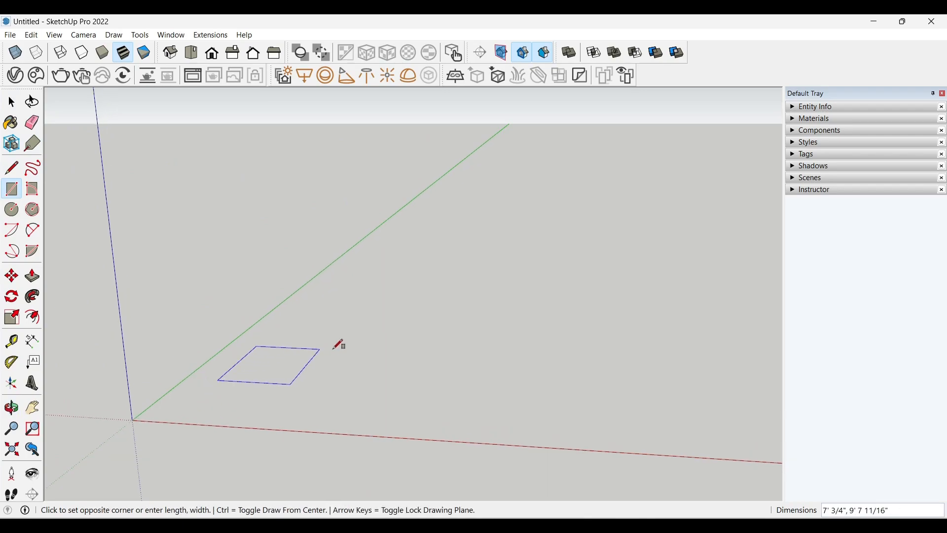
left_click(408, 347)
- Extrude the ground rectangle upward into a low box
left_click(33, 277)
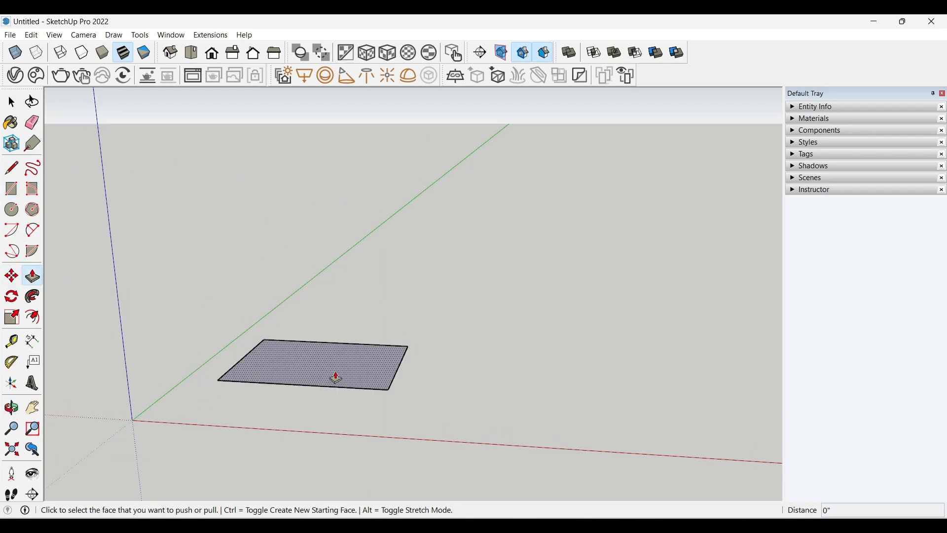
left_click(338, 379)
left_click(296, 296)
- Draw a smaller rectangle of about 10' 6" by 3' 10" inside the box's top face
middle_click_drag(296, 296, 302, 360)
left_click(12, 188)
left_click(268, 289)
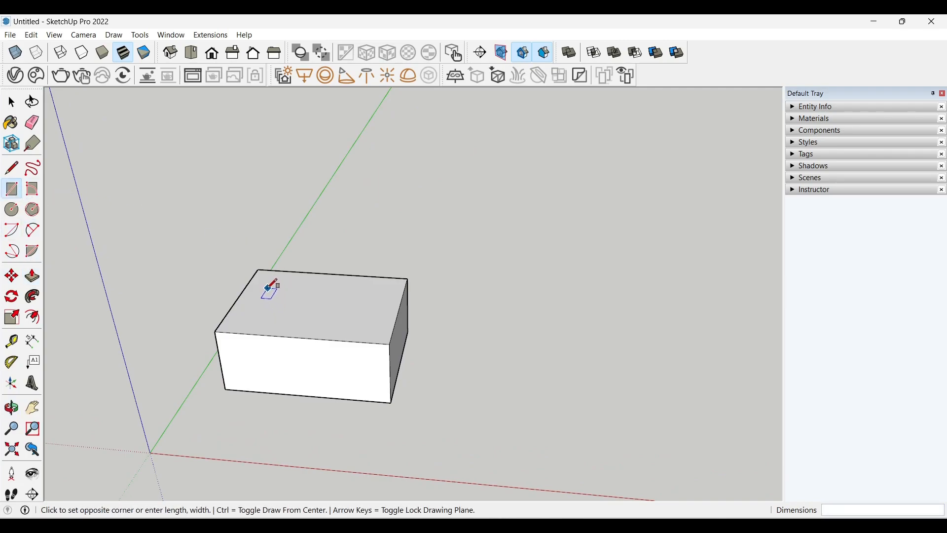
left_click(368, 317)
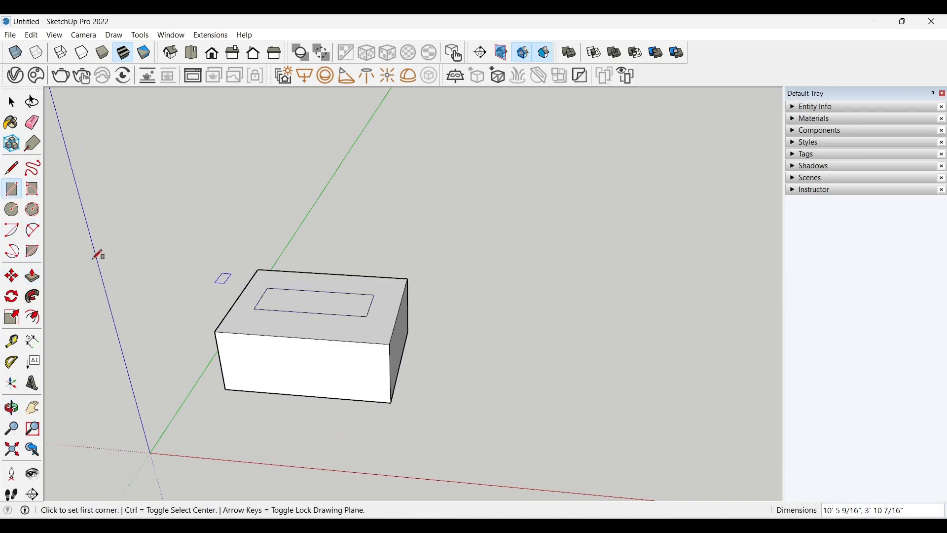
- Extrude the inner rectangle upward into a taller, narrower block standing on the box
left_click(33, 276)
left_click(307, 311)
left_click(306, 239)
- Select the faces and edges of the lower box, examine the selection from several sides, and clear it
middle_click_drag(313, 290, 242, 202)
key("space")
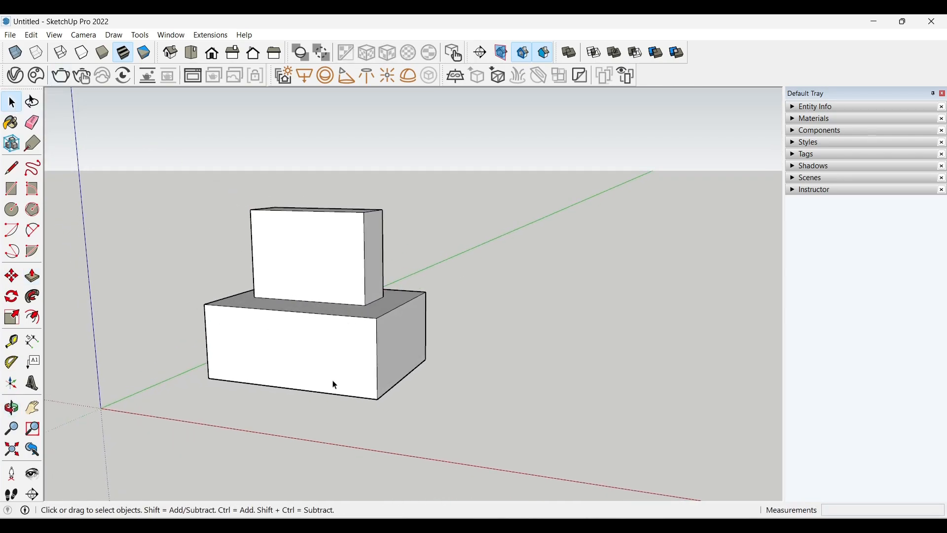
left_click_drag(264, 323, 549, 421)
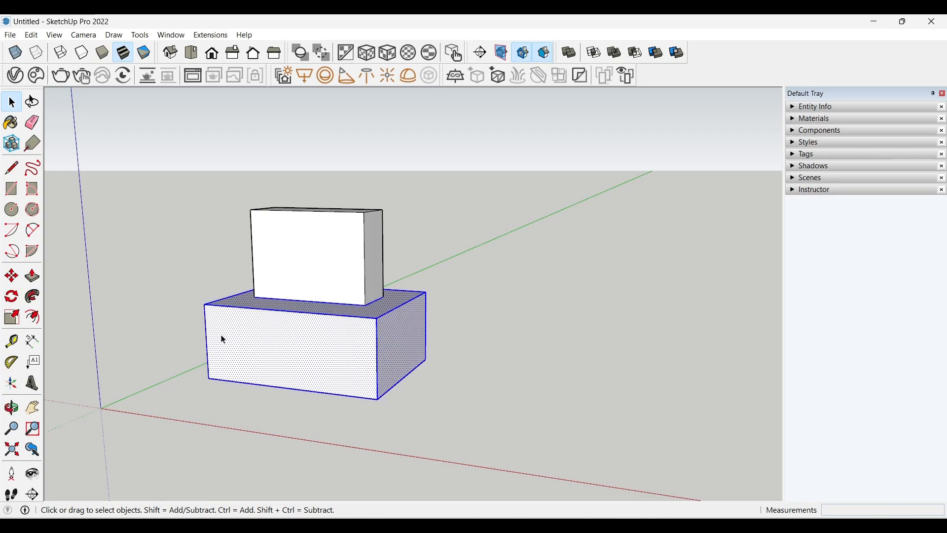
scroll(309, 300, "up", 5)
middle_click_drag(412, 310, 318, 311)
middle_click_drag(466, 306, 105, 323)
scroll(371, 280, "up", 4)
middle_click_drag(397, 275, 596, 321)
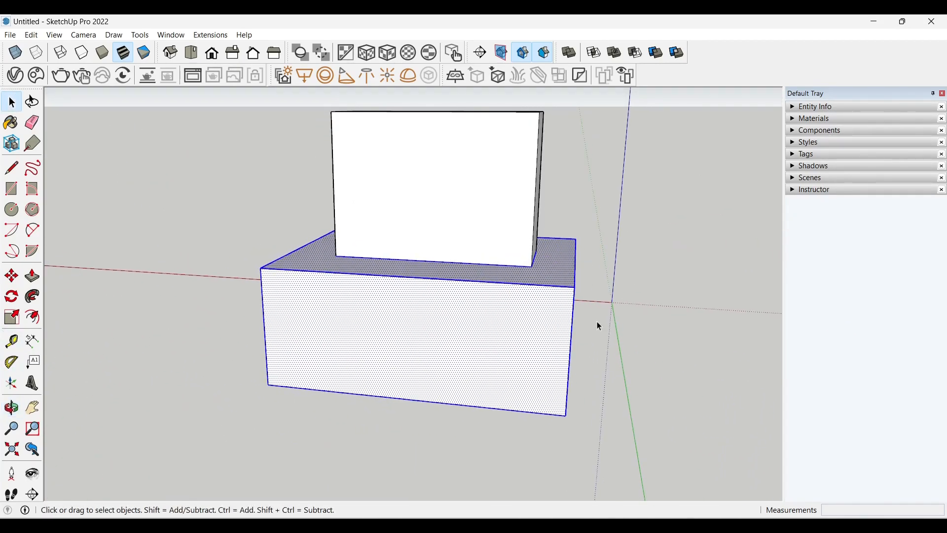
middle_click_drag(564, 350, 571, 431)
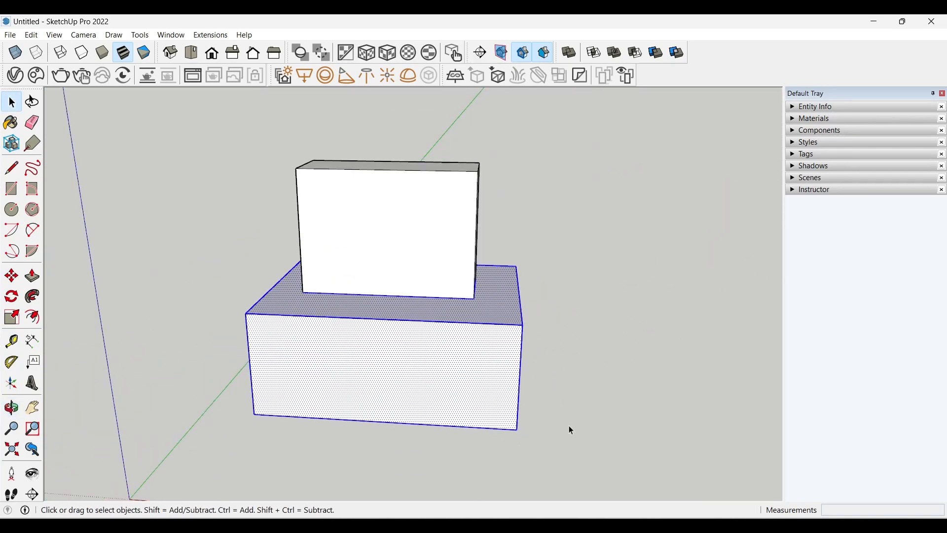
left_click(709, 378)
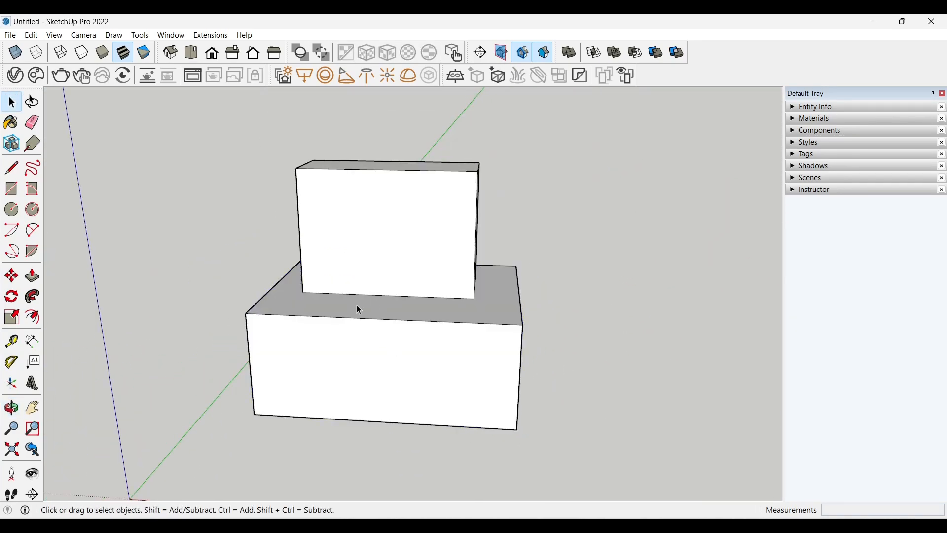
- Select one long side face of the lower box, first alone and then together with its bounding edges
left_click(387, 385)
middle_click_drag(388, 389, 393, 351)
scroll(237, 319, "up", 3)
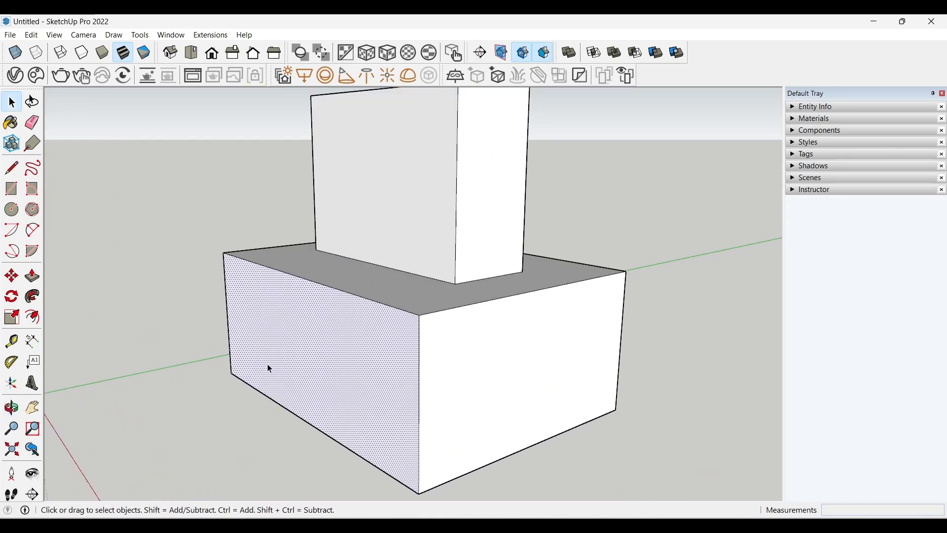
double_click(331, 326)
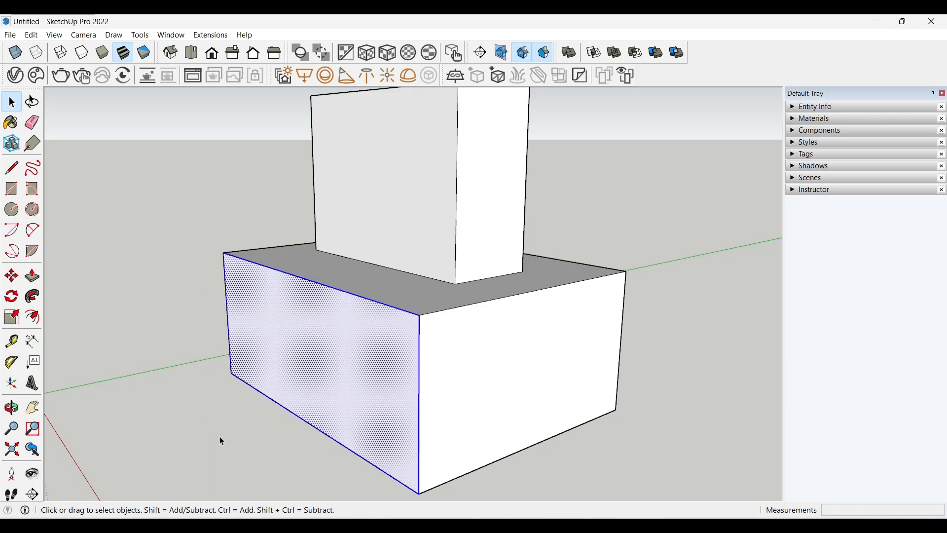
scroll(364, 402, "down", 1)
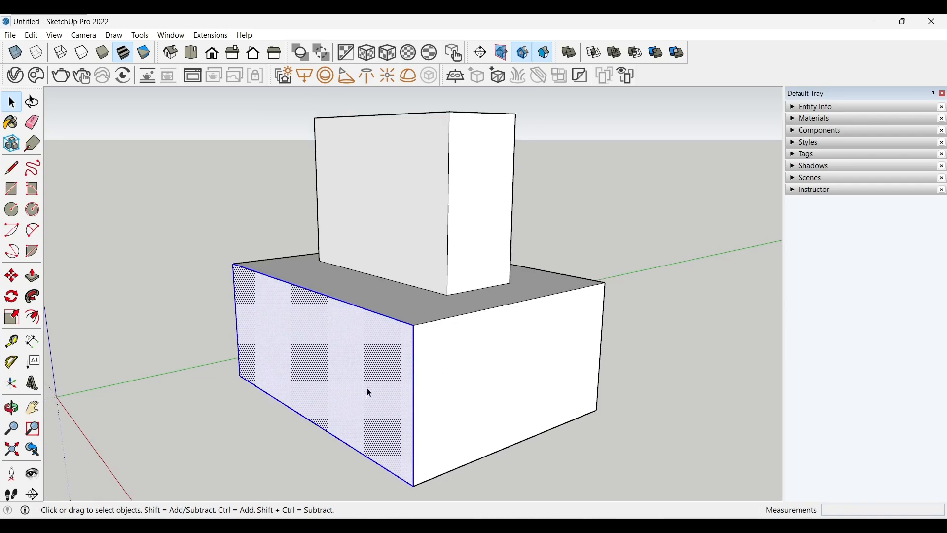
- Select all connected faces and edges of both stacked blocks, examine the selection from above, and clear it
triple_click(369, 375)
middle_click_drag(512, 342, 511, 406)
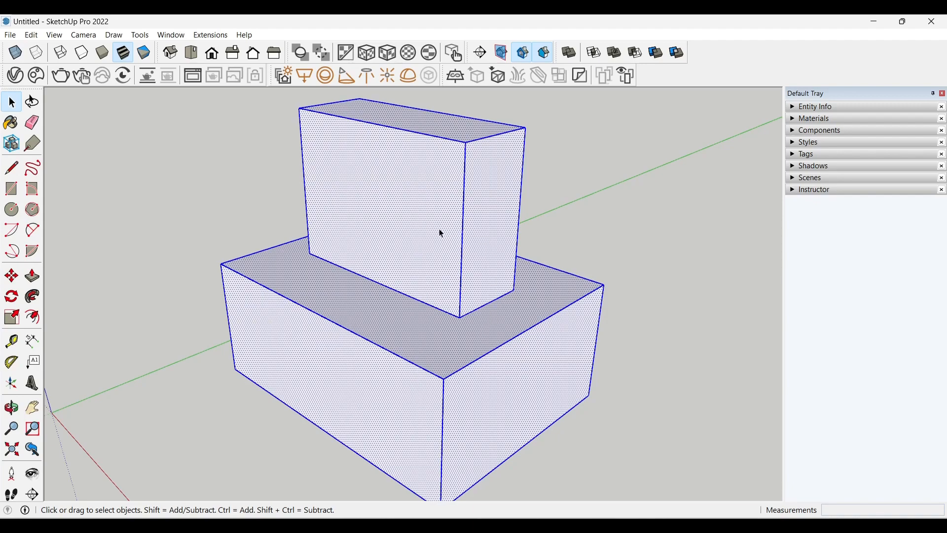
scroll(165, 364, "down", 1)
left_click(176, 388)
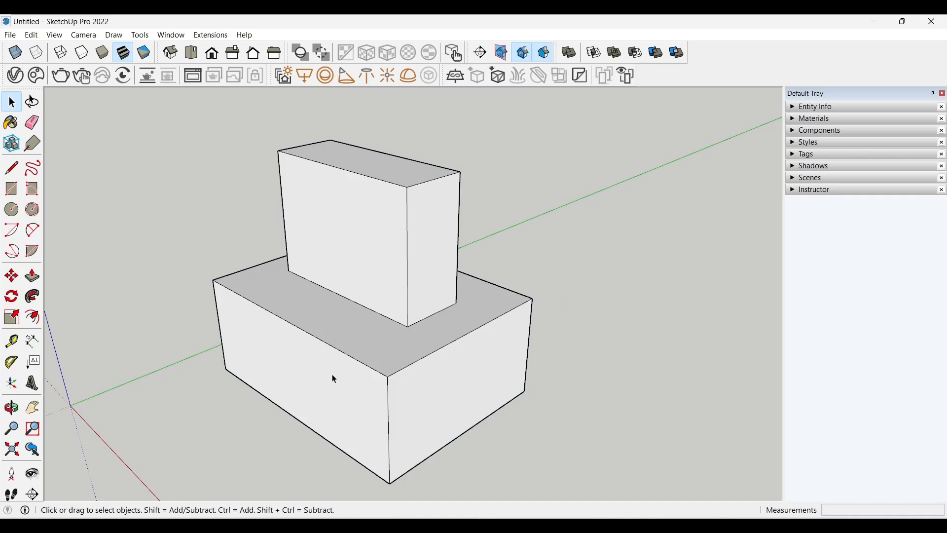
- Undo the upper block and its base rectangle, and make all faces and edges of the lower box a group
key("ctrl+z")
key("ctrl+z")
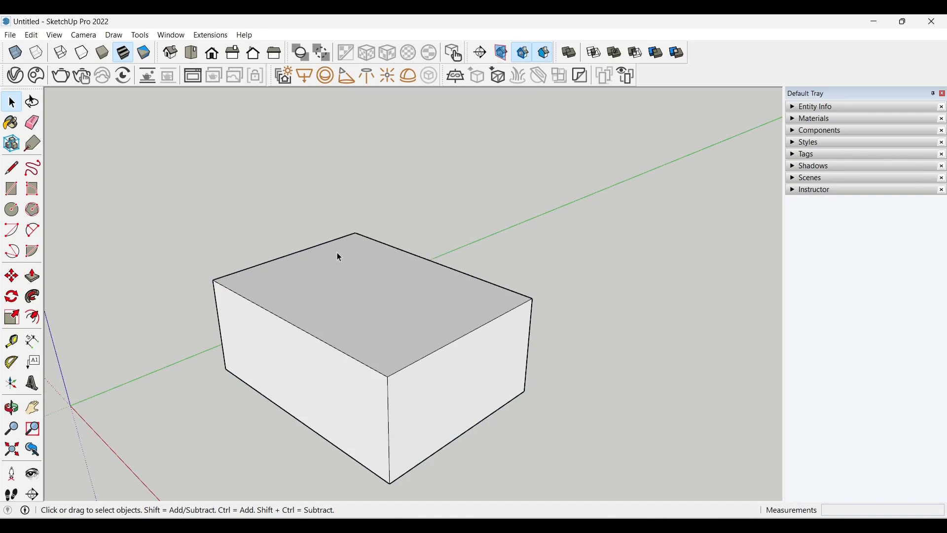
triple_click(337, 398)
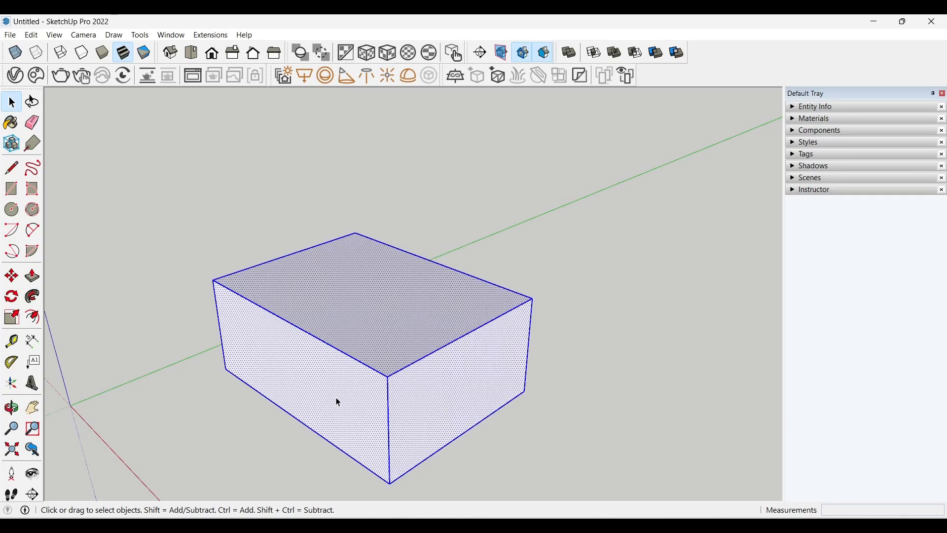
right_click(323, 359)
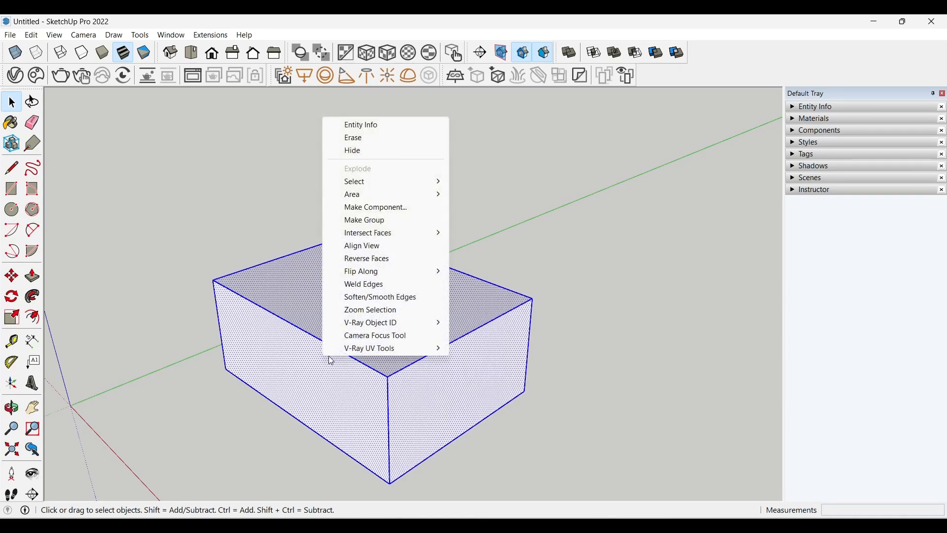
left_click(369, 220)
left_click(138, 266)
- Draw a smaller rectangle on the grouped box's top face and extrude it upward about 8' 1" into a block
left_click(12, 189)
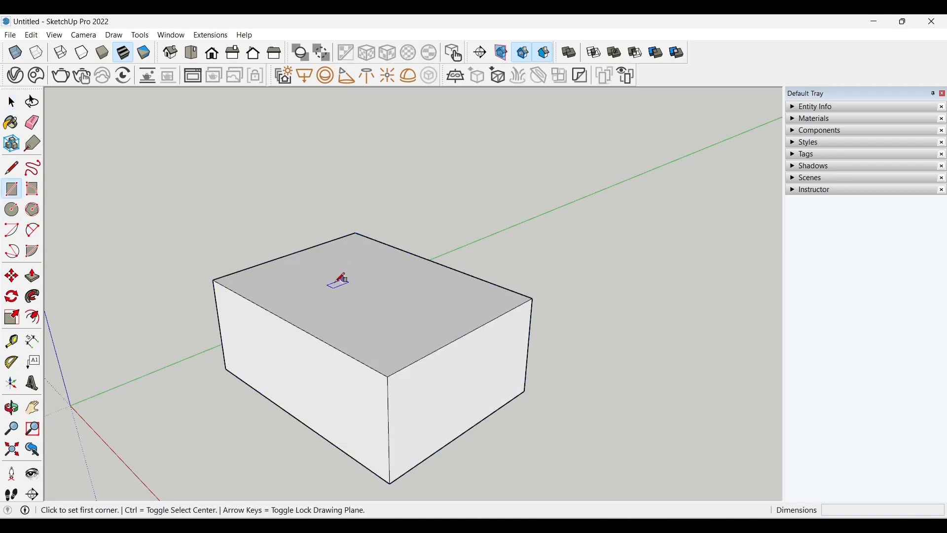
left_click(286, 271)
left_click(453, 320)
left_click(32, 276)
left_click(401, 274)
left_click(402, 159)
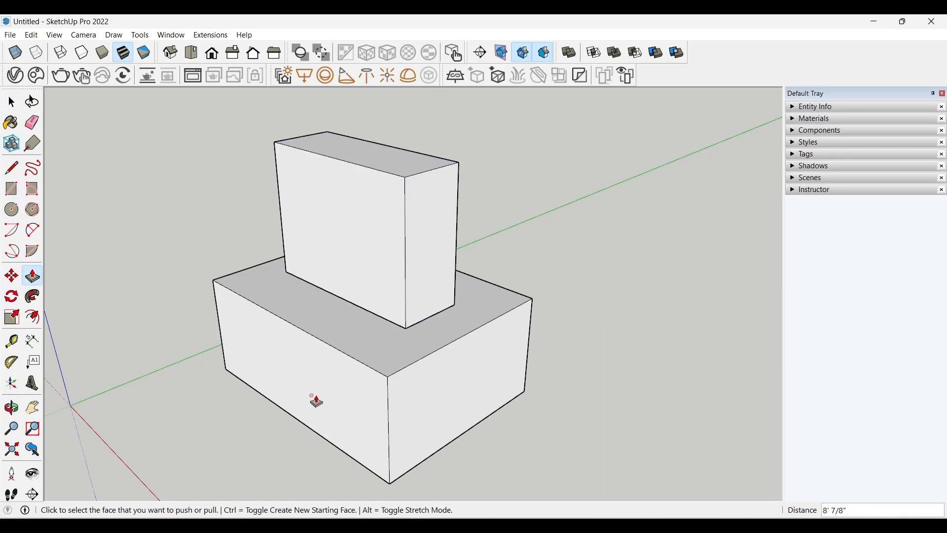
- Select the lower group and the upper block separately, examine the upper block's selection while orbiting, and clear it
left_click(12, 102)
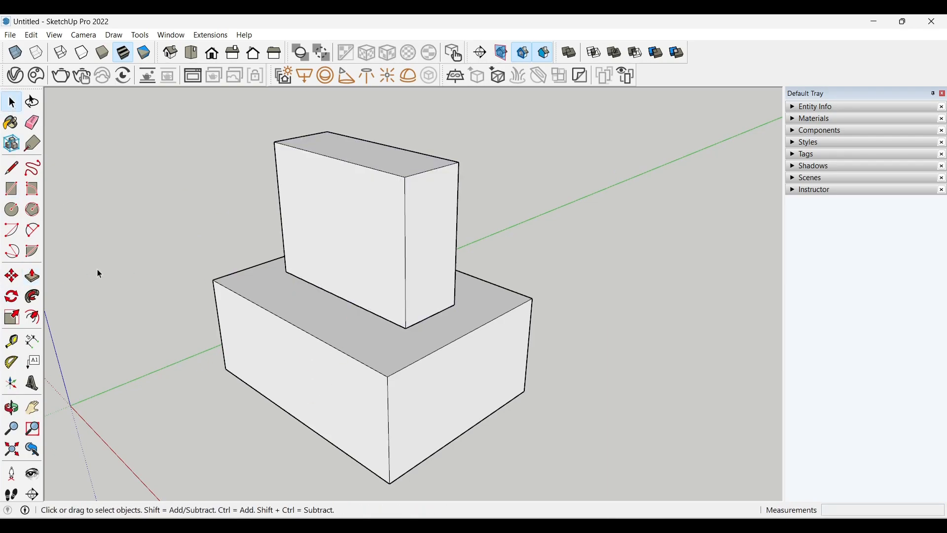
left_click(373, 367)
left_click(527, 293)
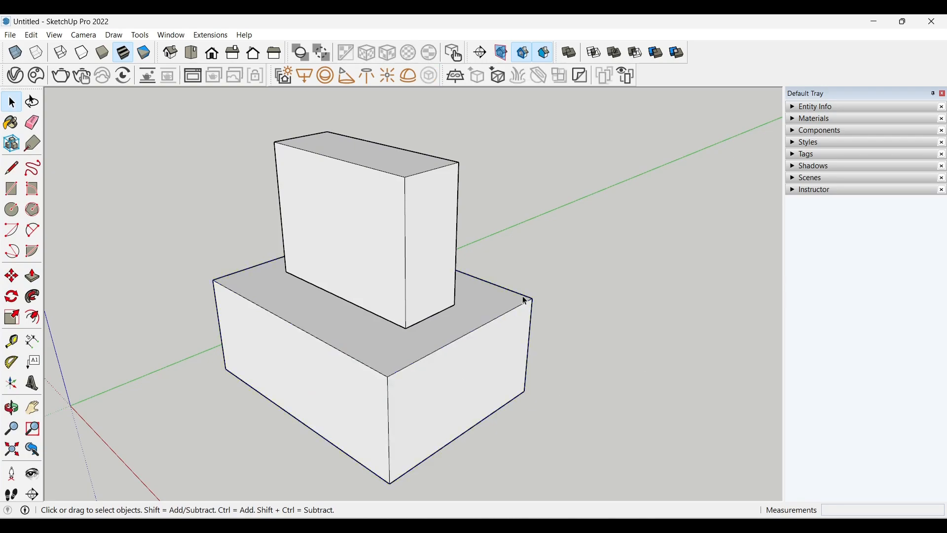
triple_click(340, 216)
middle_click_drag(491, 351, 403, 249)
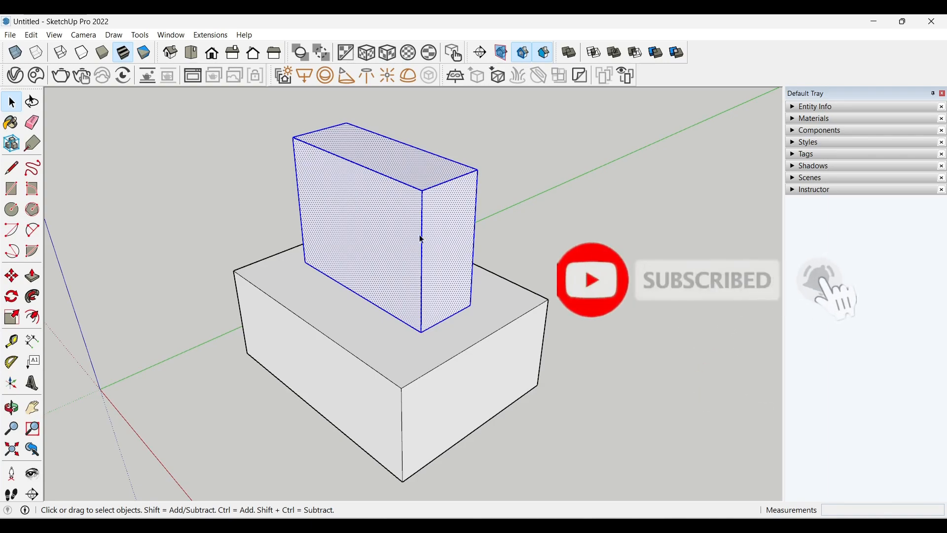
middle_click_drag(346, 197, 435, 200)
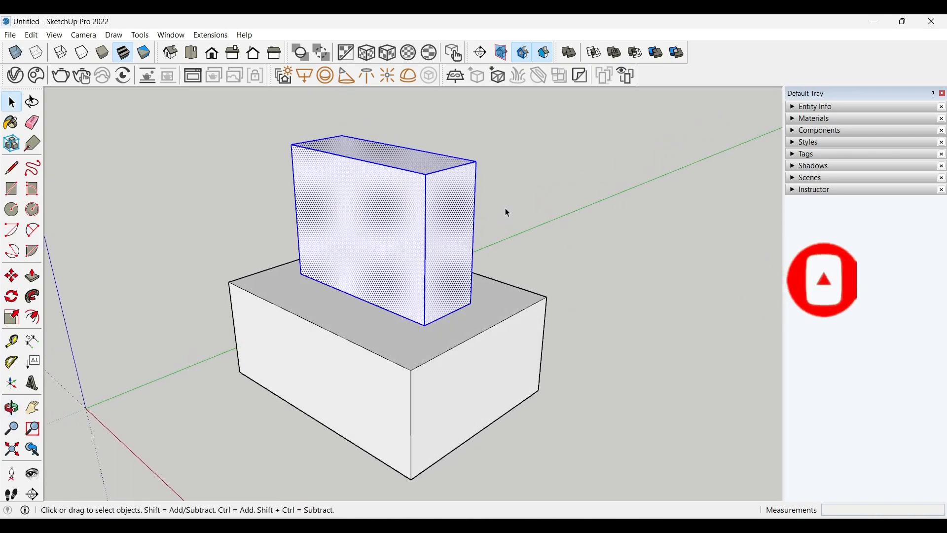
left_click(519, 202)
- Draw a closed four-sided outline with the Line tool on the upper block's long front face
middle_click_drag(495, 236, 514, 202)
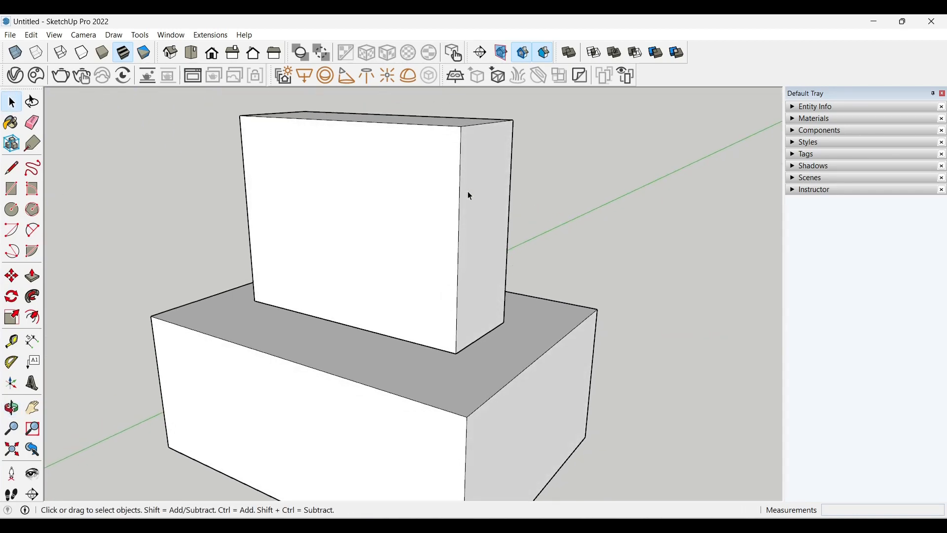
left_click(11, 168)
left_click(275, 168)
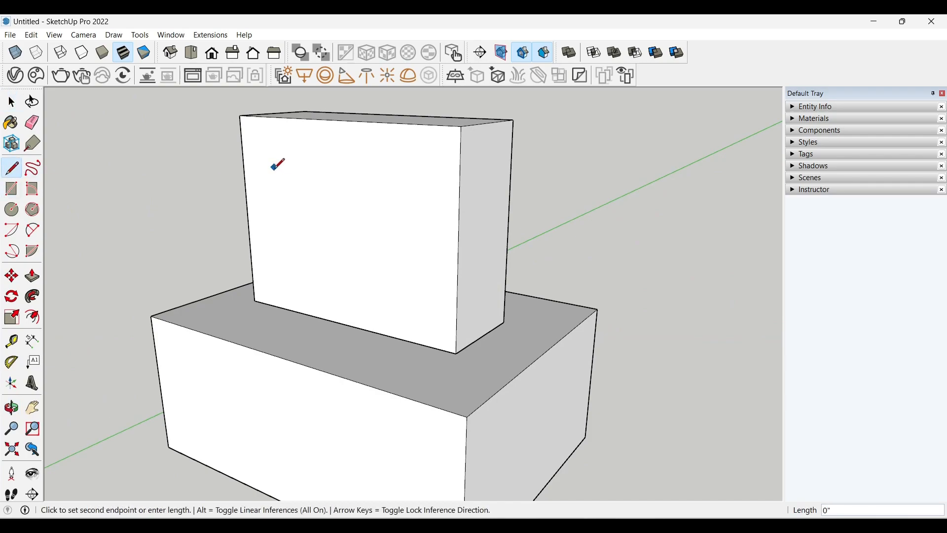
left_click(460, 178)
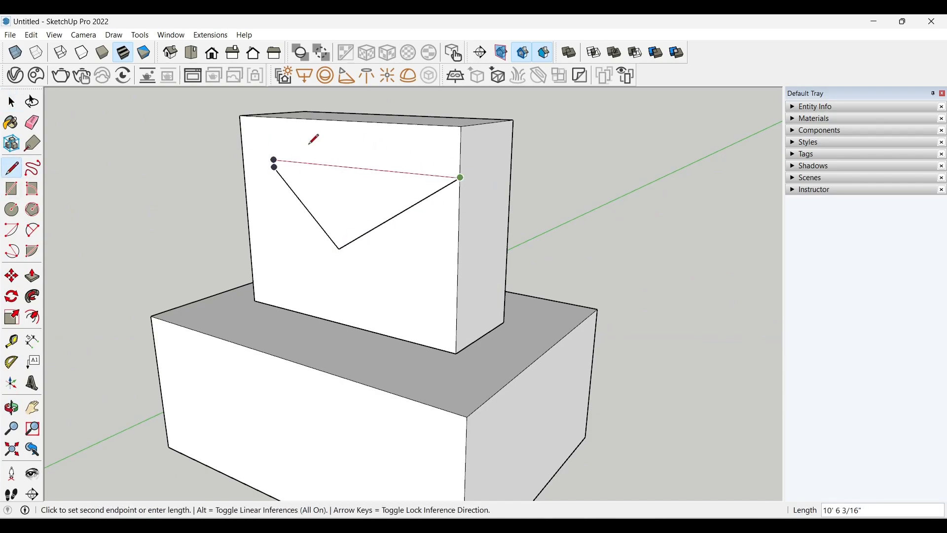
left_click(365, 126)
left_click(274, 168)
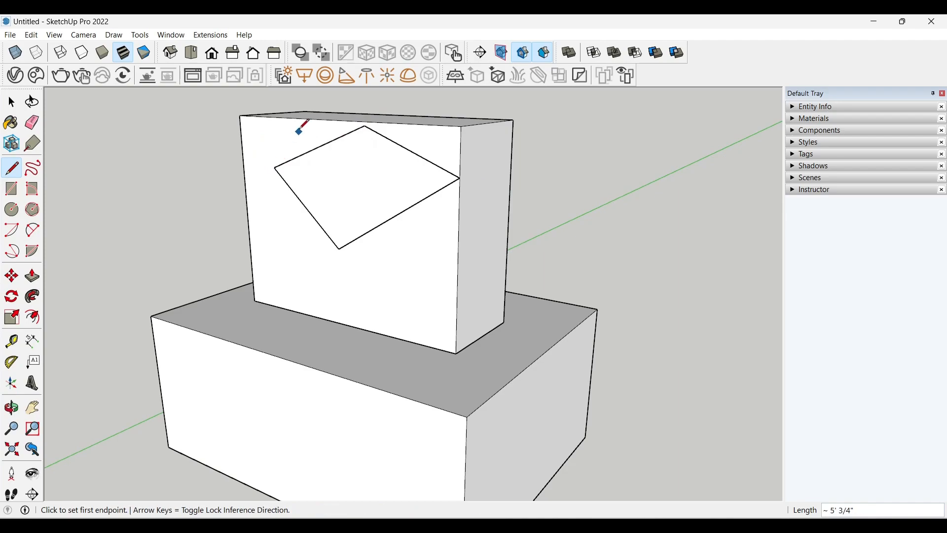
- Erase all the lines of the four-sided outline from the upper block's front face
middle_click_drag(375, 146, 400, 212)
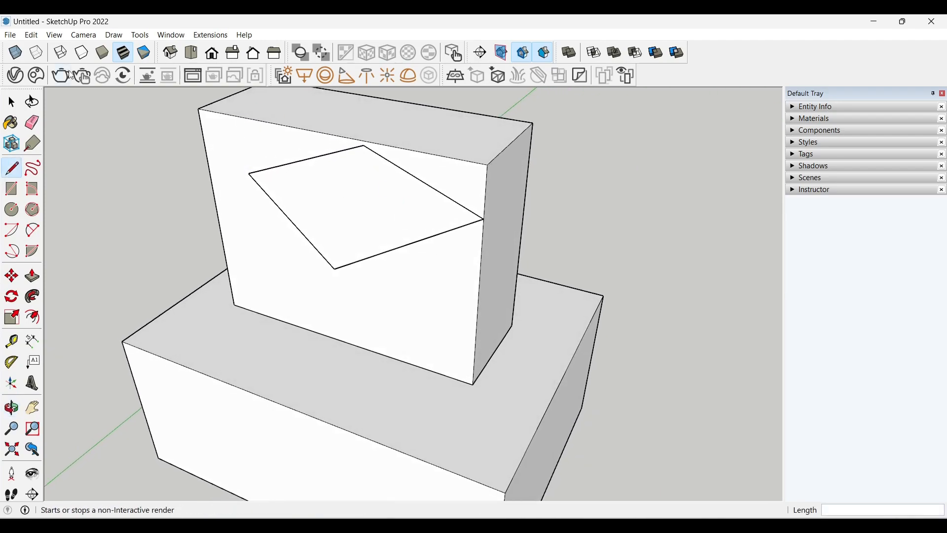
left_click(33, 124)
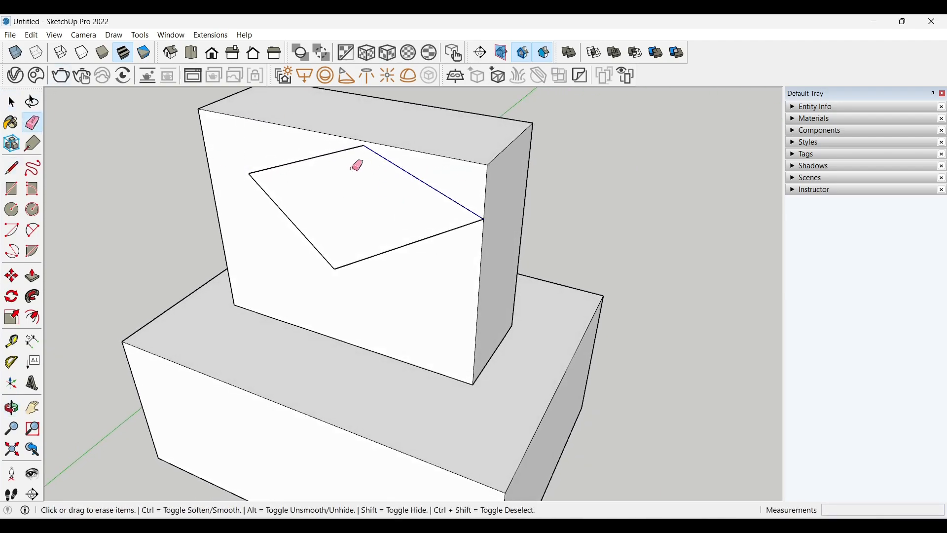
left_click(454, 228)
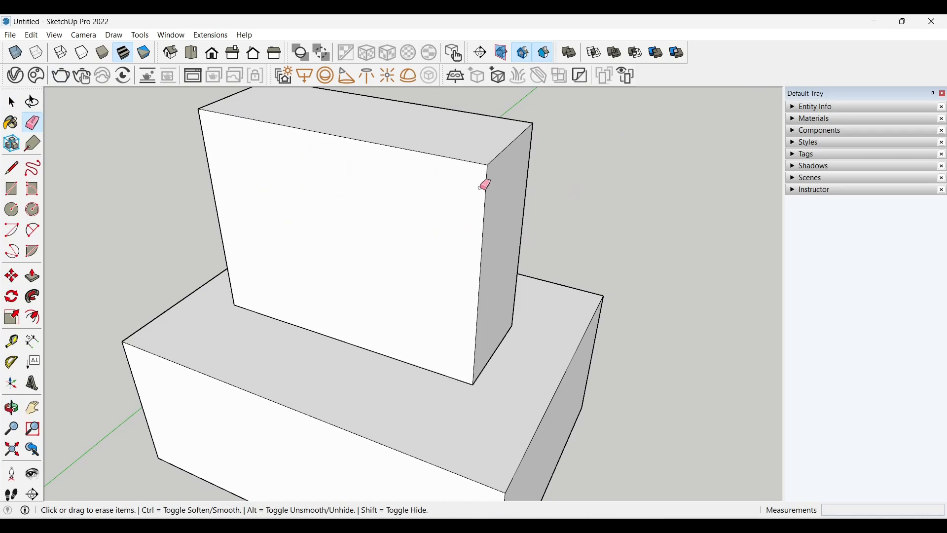
- Draw narrow rectangles along the front face's upper edge and one vertical edge, and erase the dividing lines to form an L-shaped strip
left_click(11, 168)
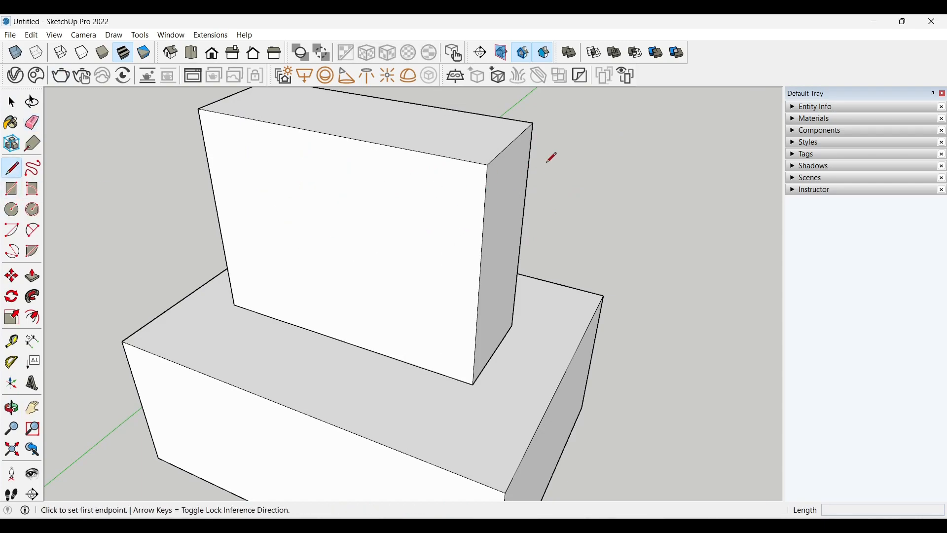
left_click(11, 190)
left_click(488, 165)
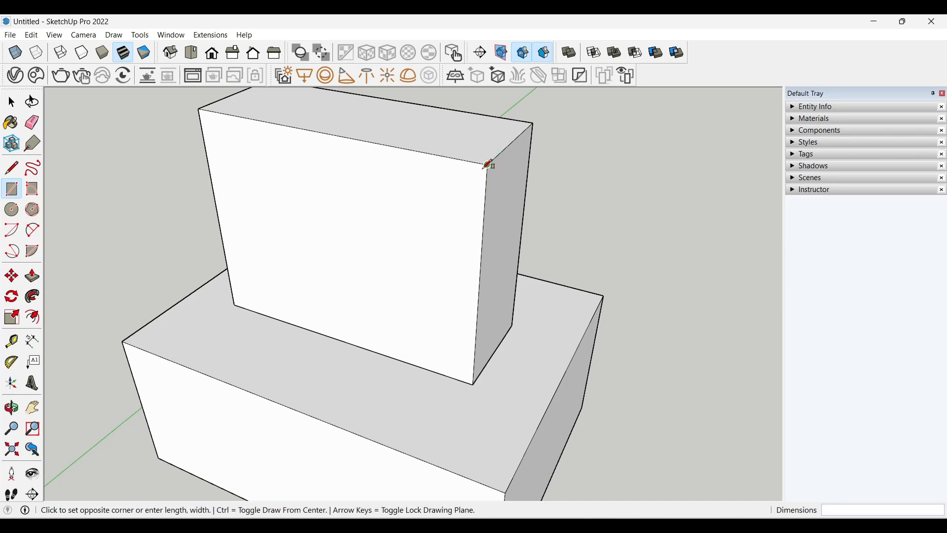
left_click(204, 127)
left_click(200, 108)
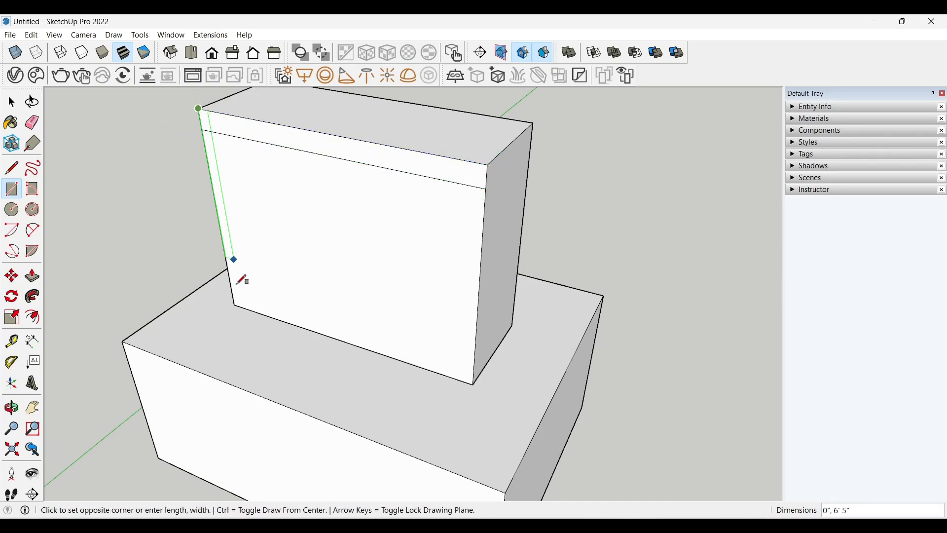
left_click(250, 310)
left_click(32, 122)
left_click_drag(217, 127, 211, 122)
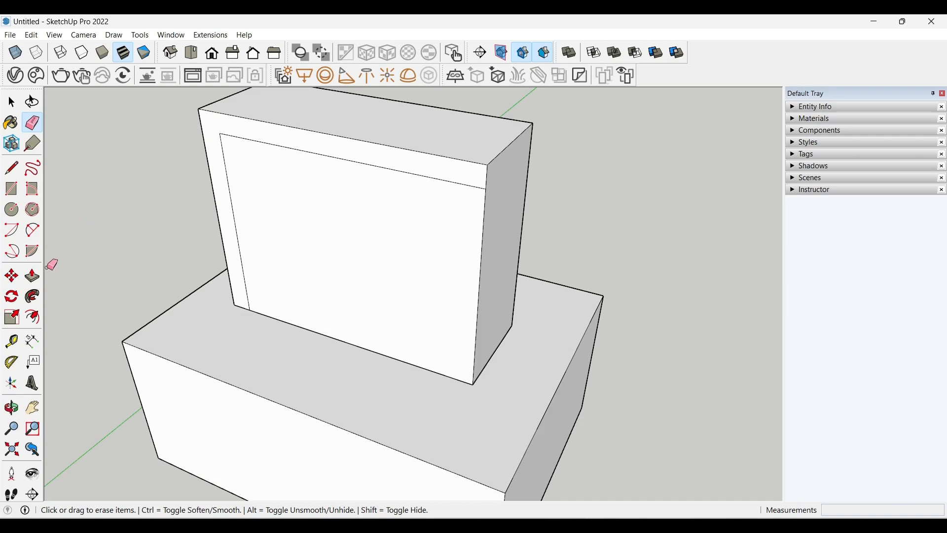
- Extrude the L-shaped strip outward about 1' 5" and select its front face
key("p")
left_click(229, 131)
left_click(202, 146)
middle_click_drag(203, 146, 332, 131)
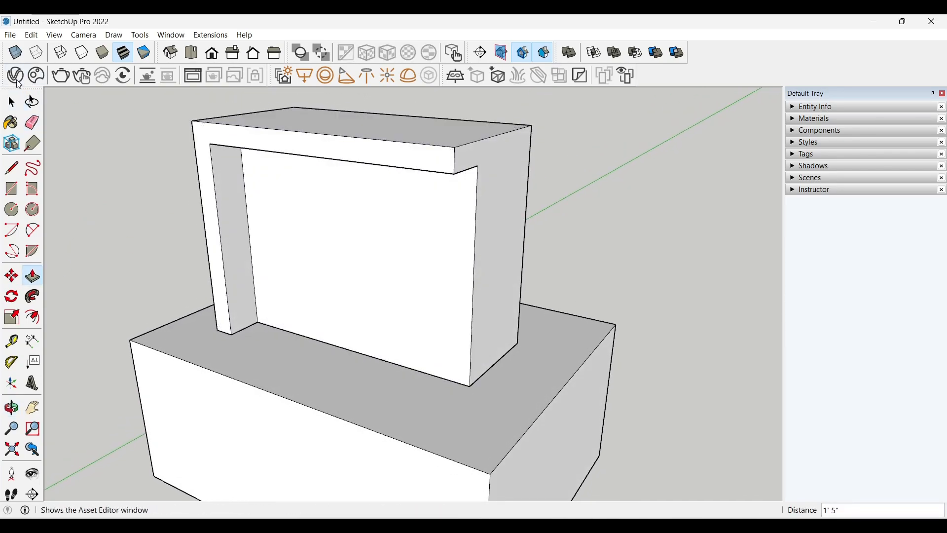
key("space")
left_click(208, 158)
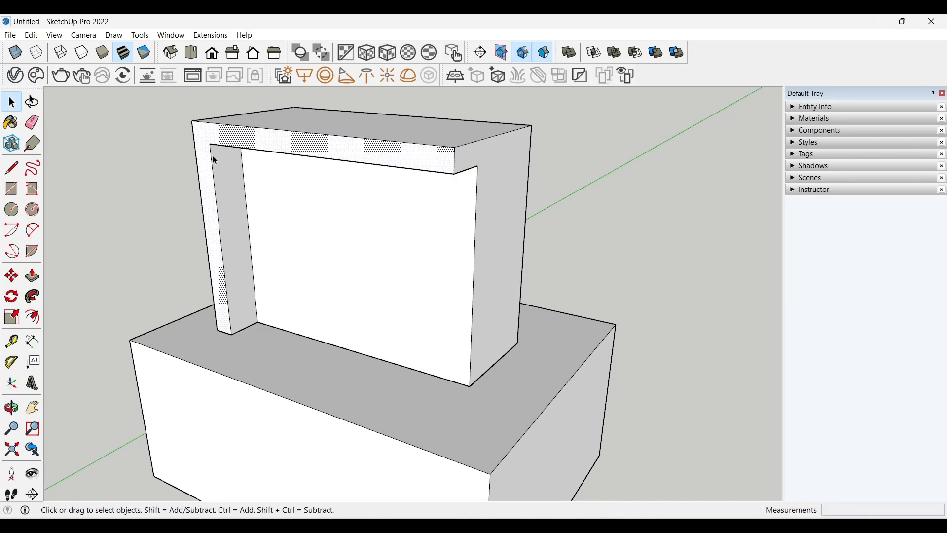
- Draw small sample rectangles on the upper block's recessed front face and on its end face
left_click(11, 189)
left_click(337, 200)
left_click(403, 256)
left_click(476, 227)
left_click(412, 242)
left_click(454, 193)
left_click(503, 186)
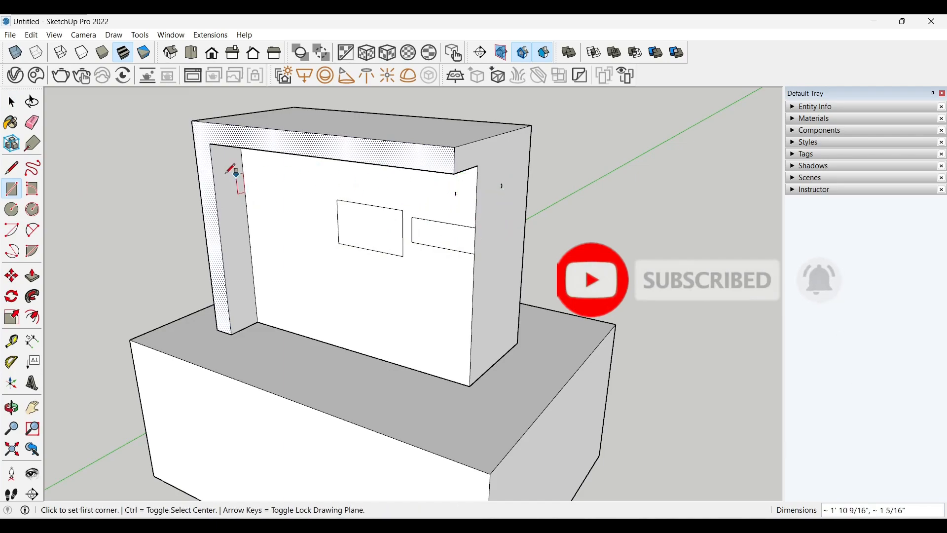
- Erase the inner vertical edge of the extruded strip's front face and examine the opened shape from several sides
left_click(11, 102)
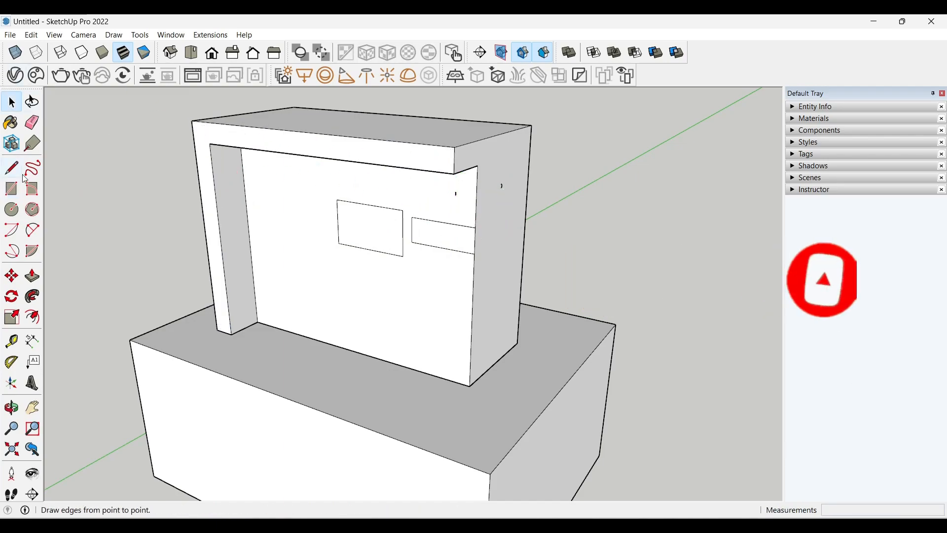
left_click(32, 123)
left_click(214, 146)
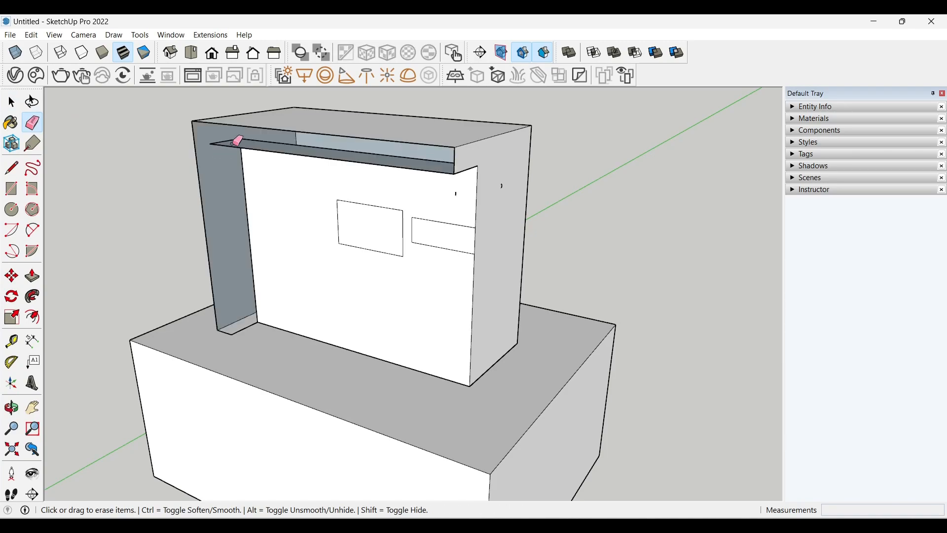
middle_click_drag(262, 155, 339, 176)
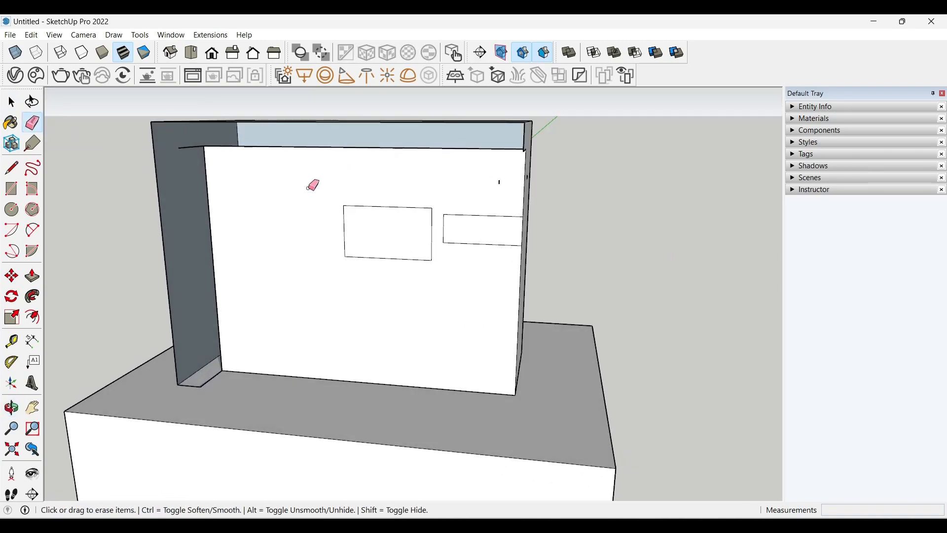
middle_click_drag(271, 160, 154, 189)
- Undo the edge erasure, the sample rectangles, the strip's extrusion and the strip outlines on the upper block
key("ctrl+z")
key("ctrl+z")
key("ctrl+z")
key("ctrl+z")
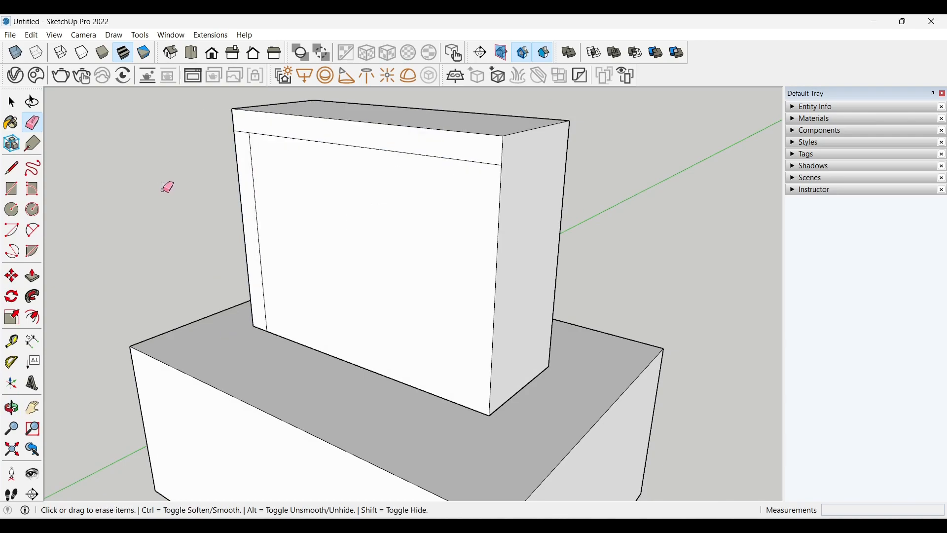
key("ctrl+z")
key("ctrl+z")
- Draw a full-width rectangular strip along the upper edge of the lower box's long front face
middle_click_drag(135, 142, 284, 367)
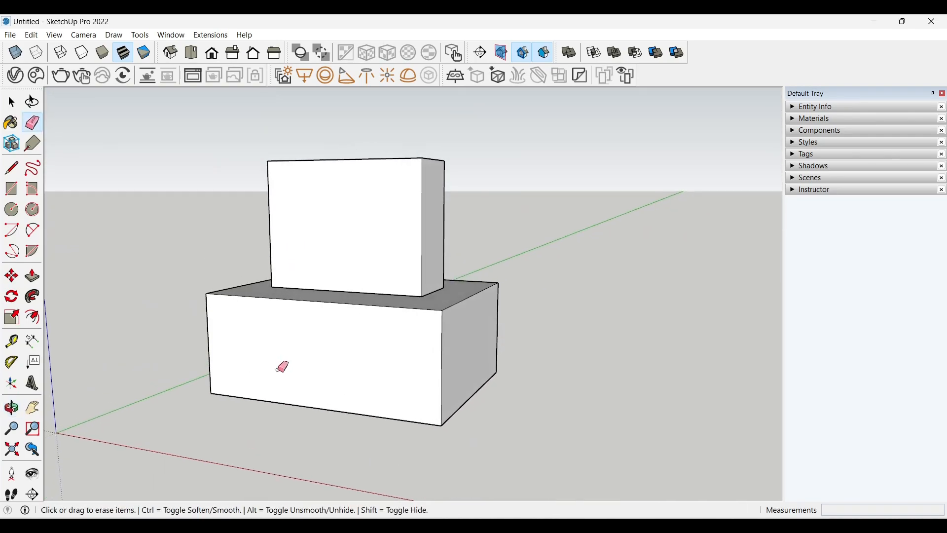
left_click(12, 189)
left_click(442, 311)
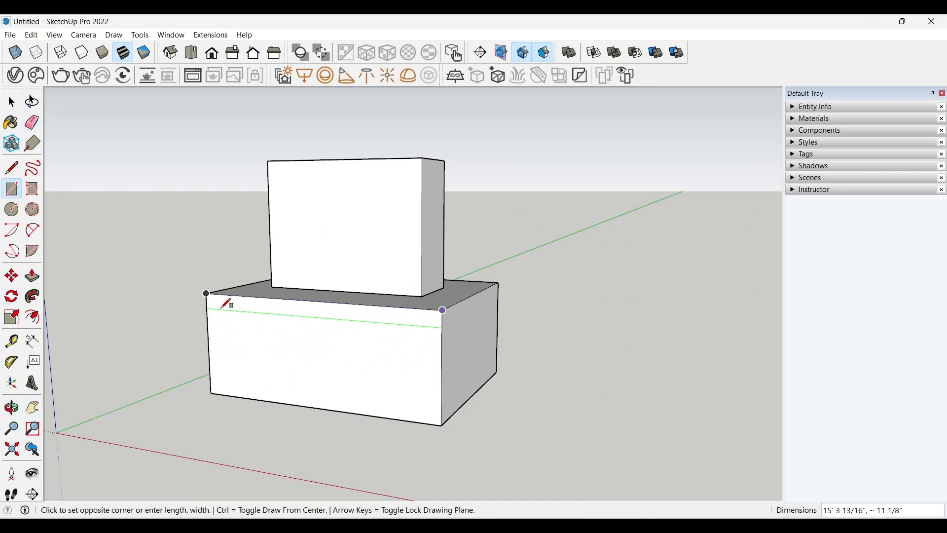
middle_click_drag(272, 321, 244, 318)
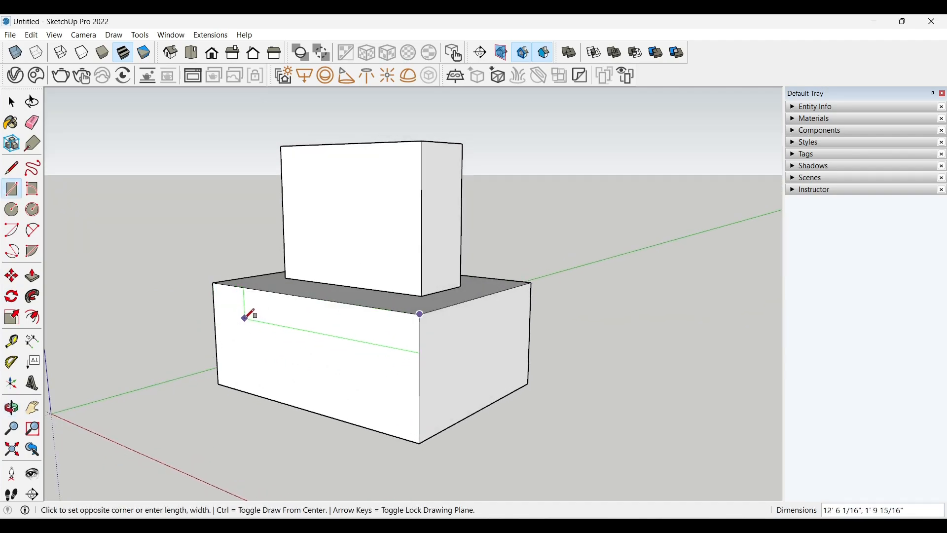
left_click(212, 304)
- Extrude the strip on the lower box outward from the long front face into a projecting slab
scroll(257, 296, "up", 3)
left_click(28, 282)
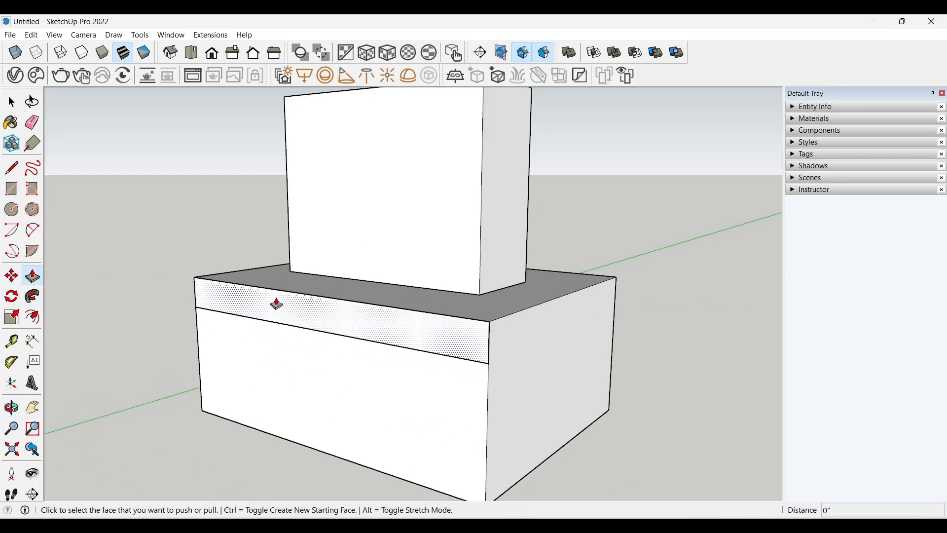
left_click(275, 307)
left_click(245, 317)
left_click(12, 102)
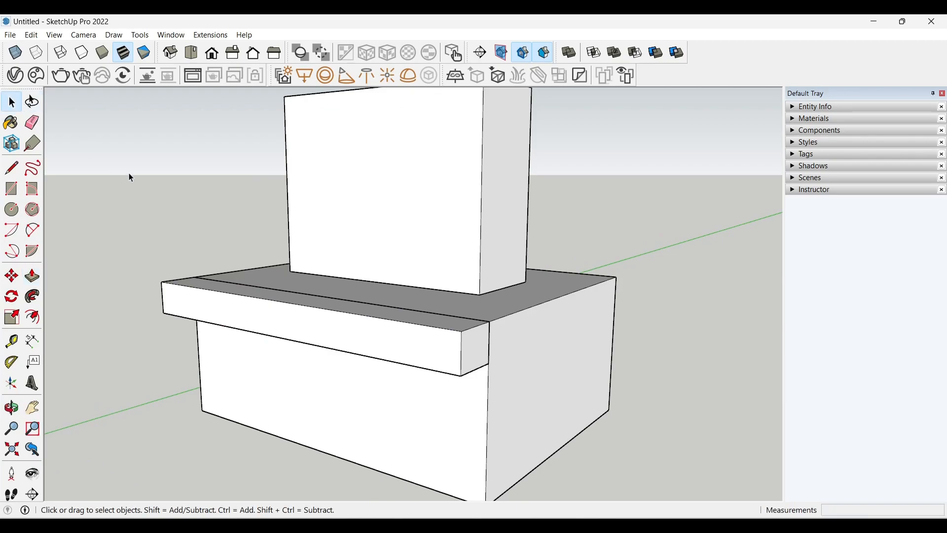
- Make the projecting slab's faces and edges a group and clear the selection
left_click(344, 338)
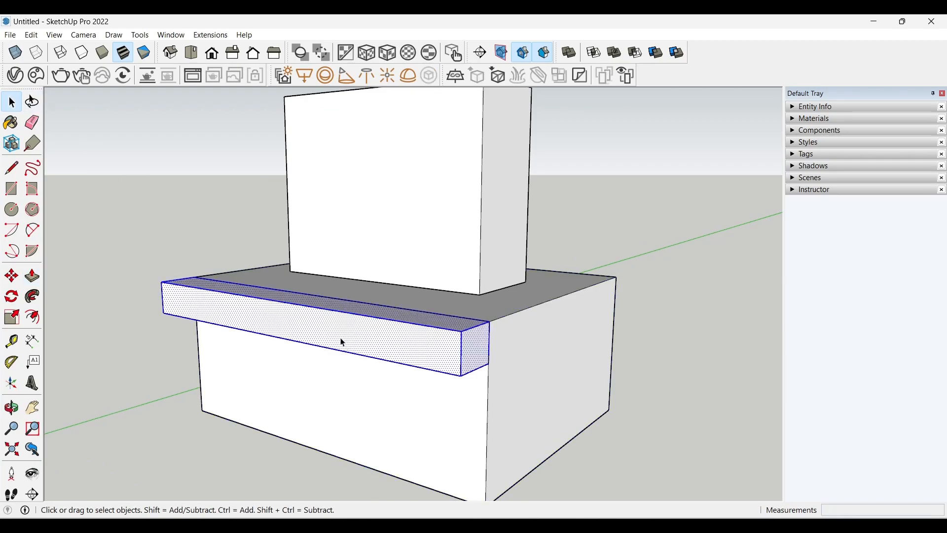
right_click(343, 339)
left_click(384, 202)
left_click(204, 265)
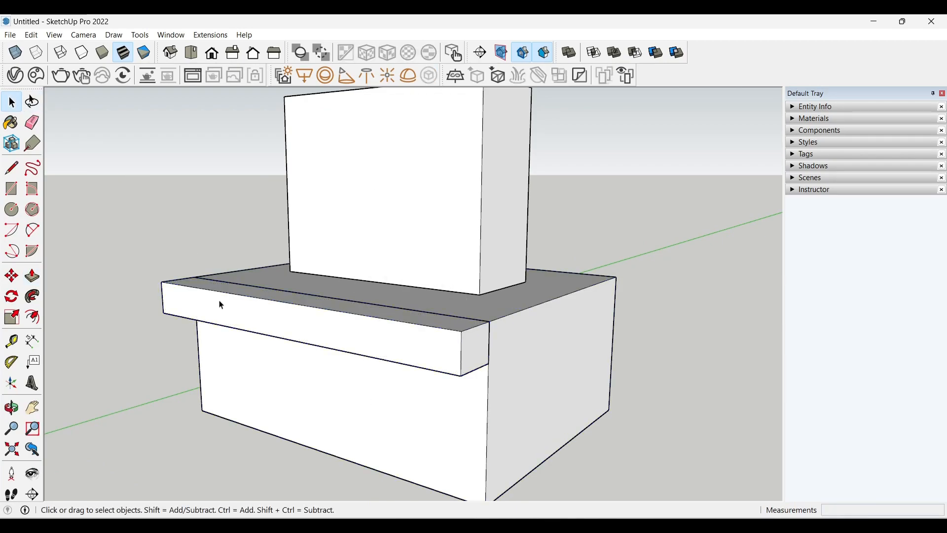
- Delete the projecting slab group from the lower box and view the two remaining stacked blocks
middle_click_drag(315, 362, 269, 386)
left_click(349, 341)
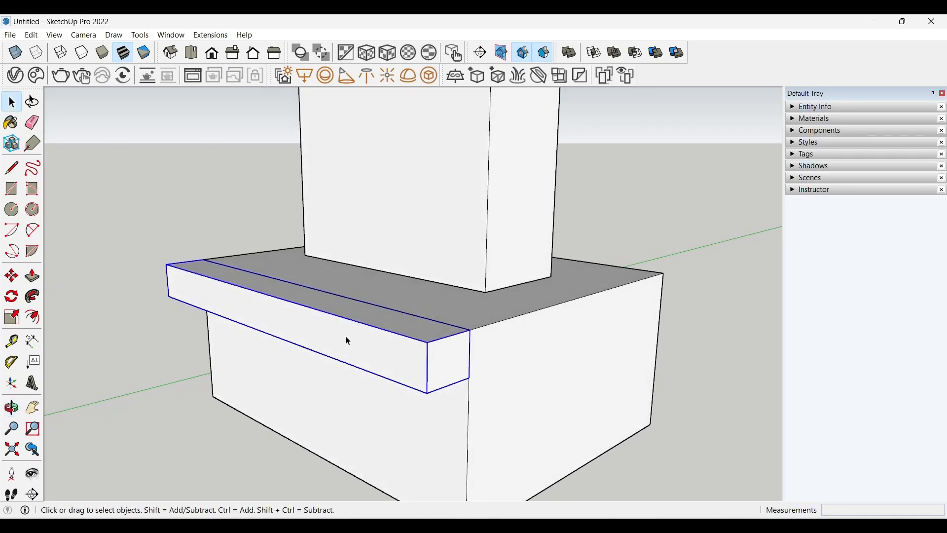
key("Delete")
scroll(345, 340, "down", 3)
middle_click_drag(351, 328, 463, 347)
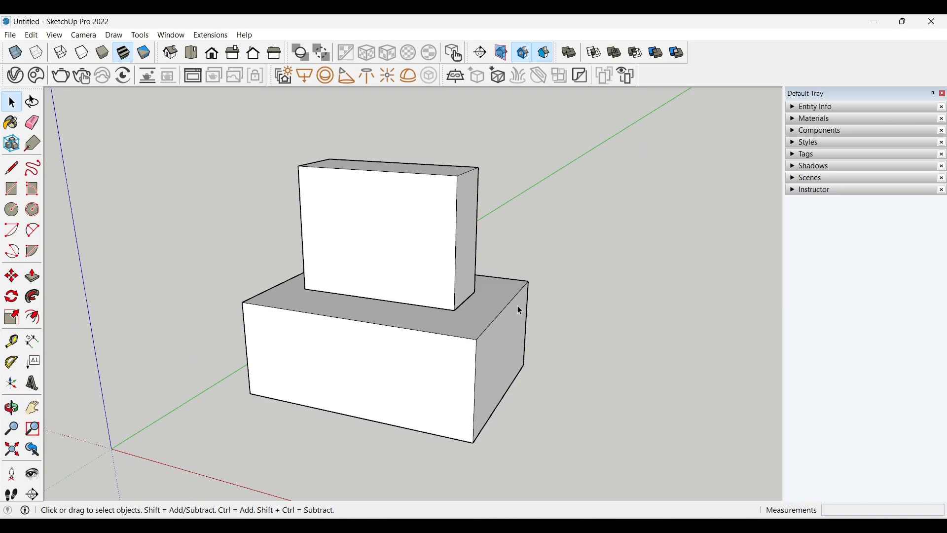
middle_click_drag(519, 311, 487, 260)
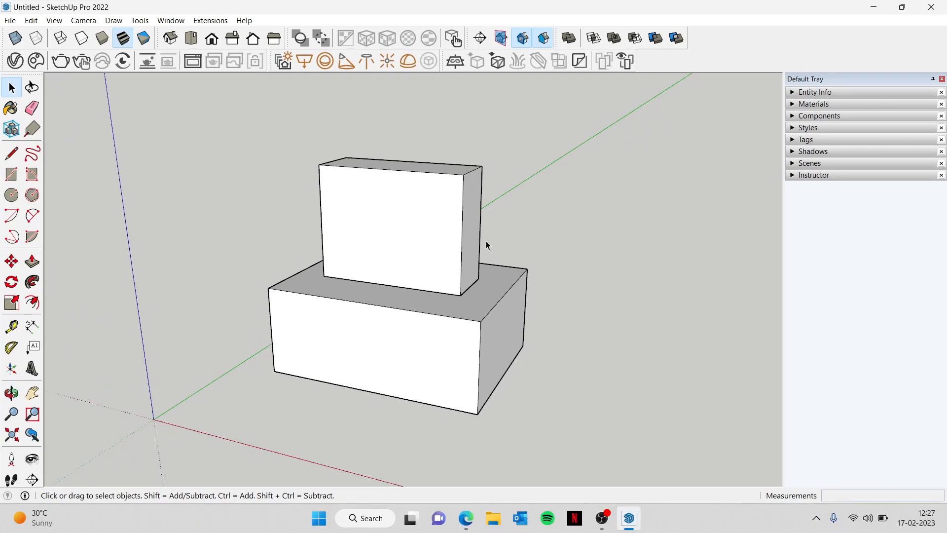